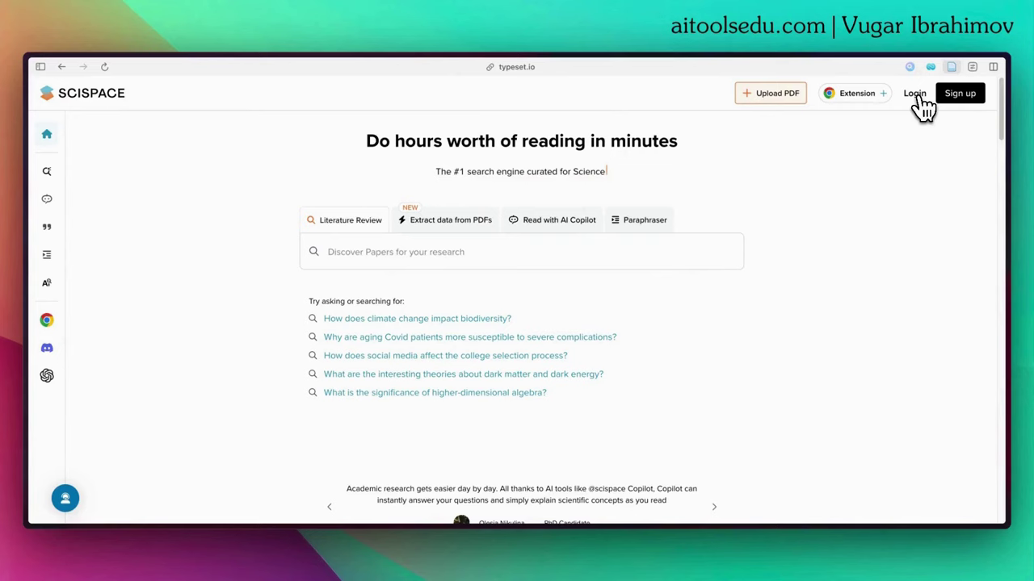
Step: Log in to the account and open the Literature Review tool
click(915, 94)
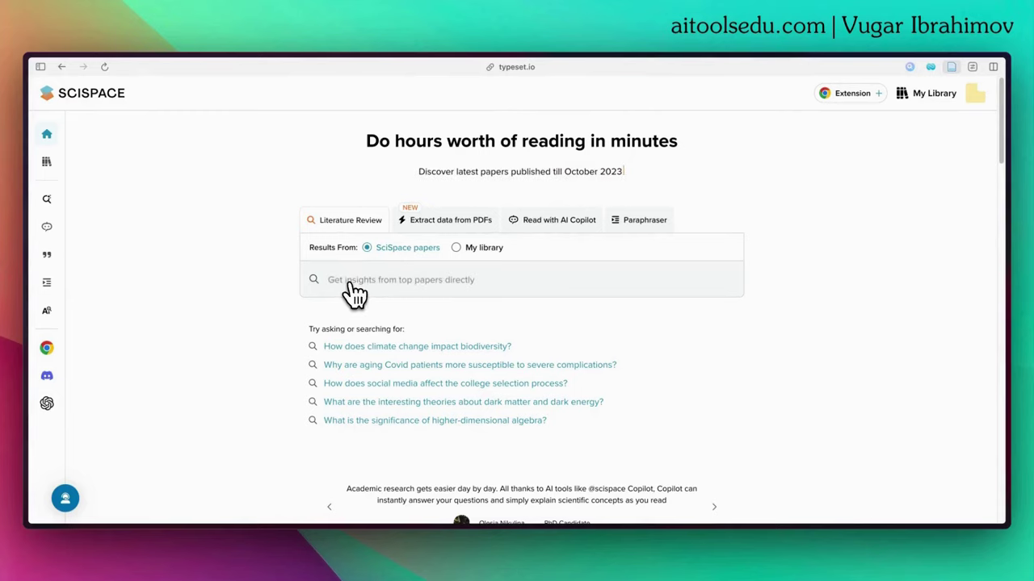
mouse_move(51, 143)
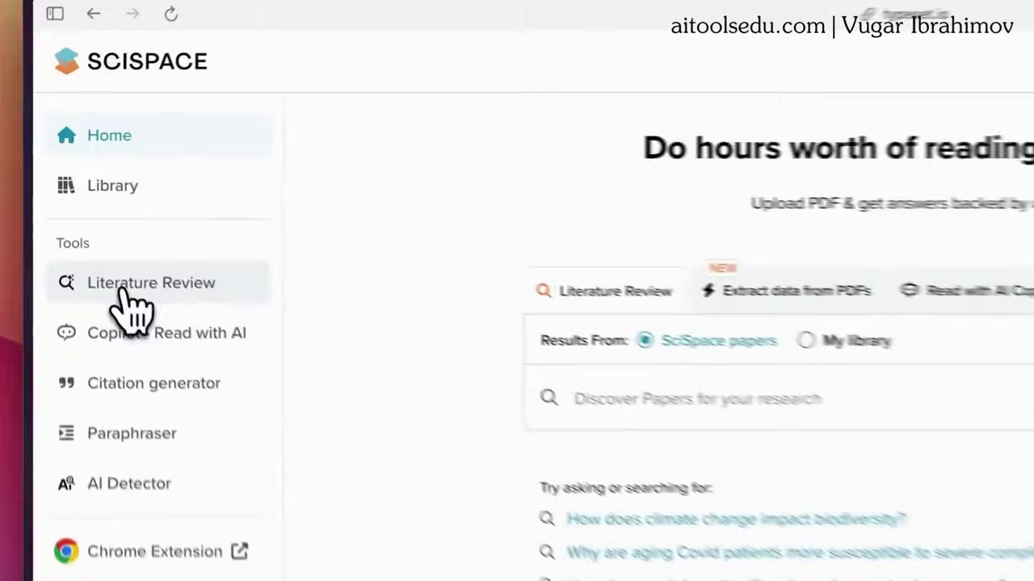
click(83, 227)
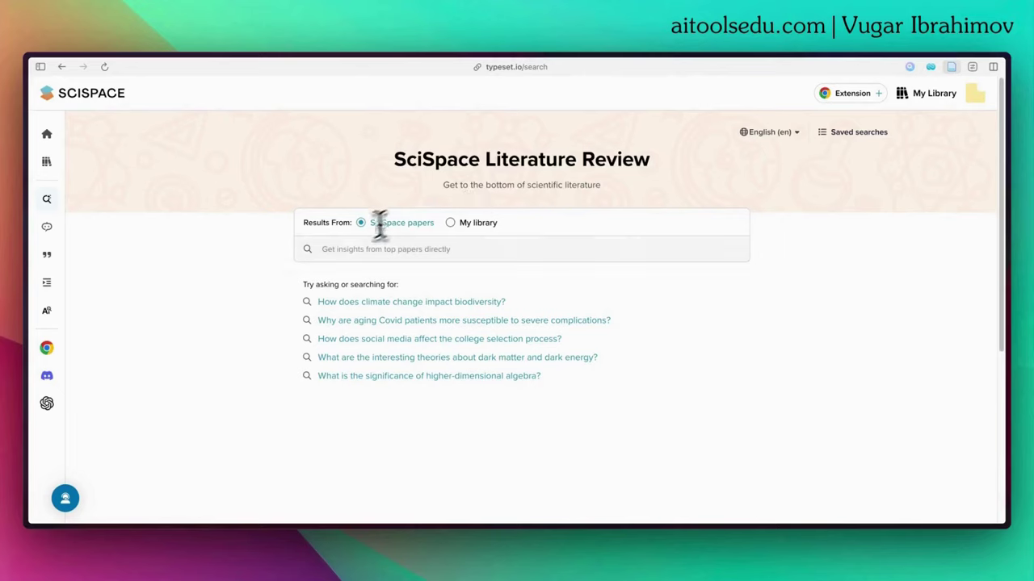
Step: Search SciSpace papers for "European Union Migration Laws"
click(341, 251)
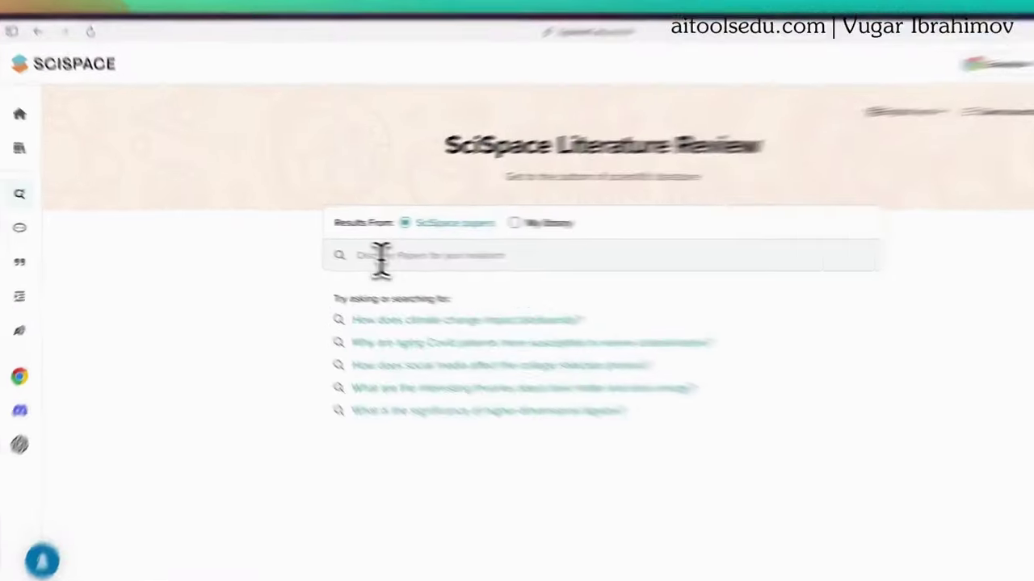
text(Eu)
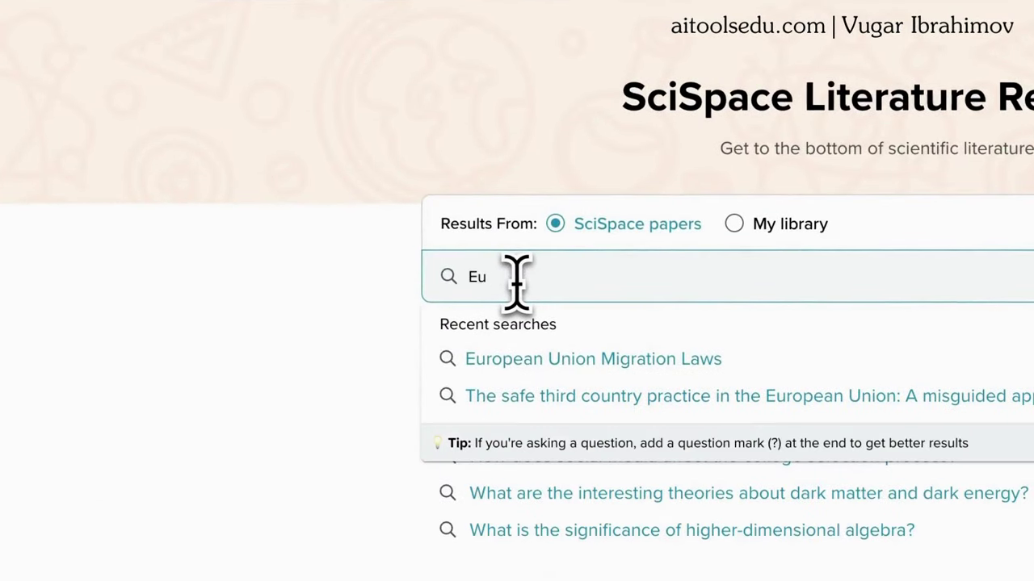
text(ropean Union )
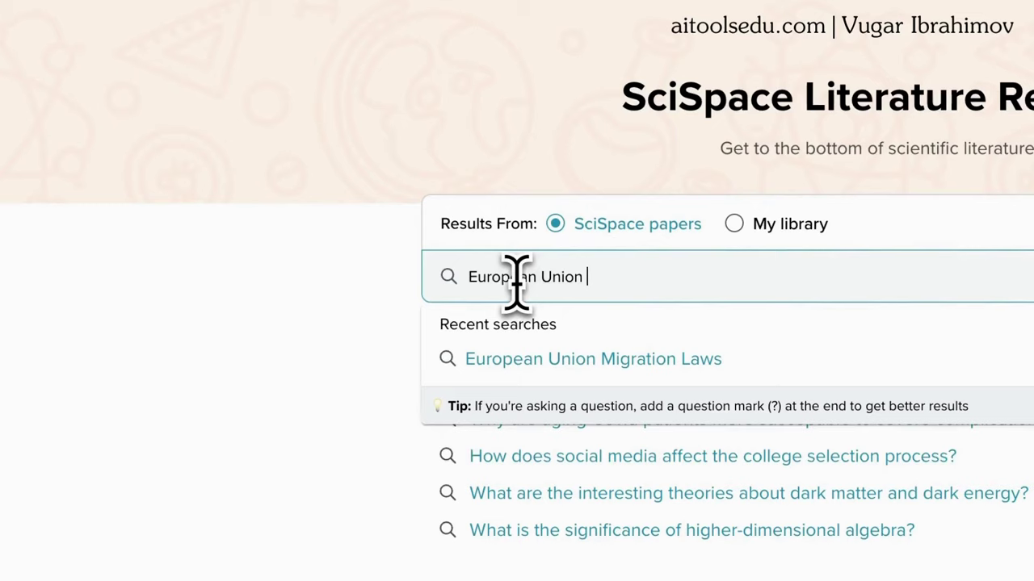
text(Migration Laws)
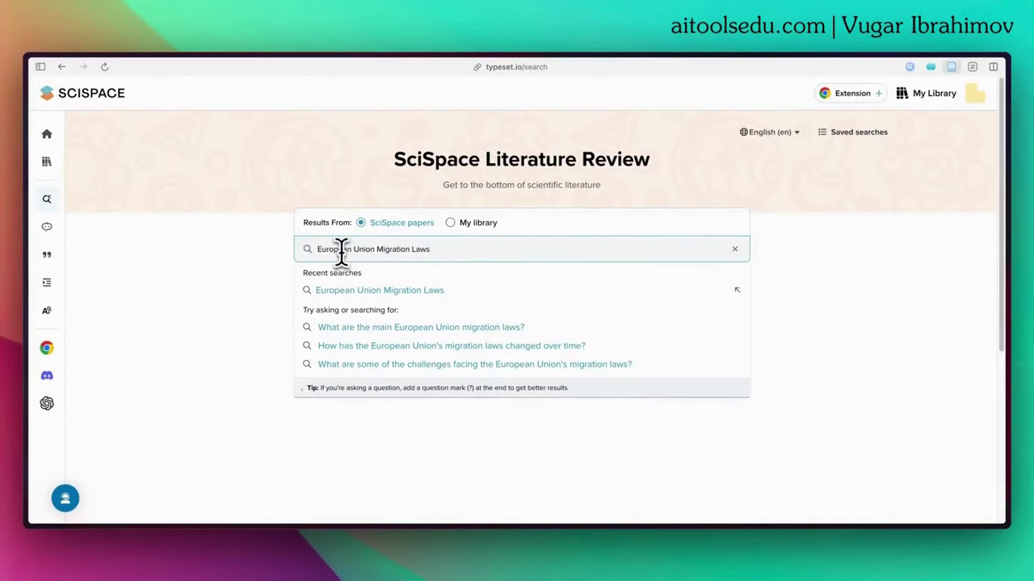
key(Return)
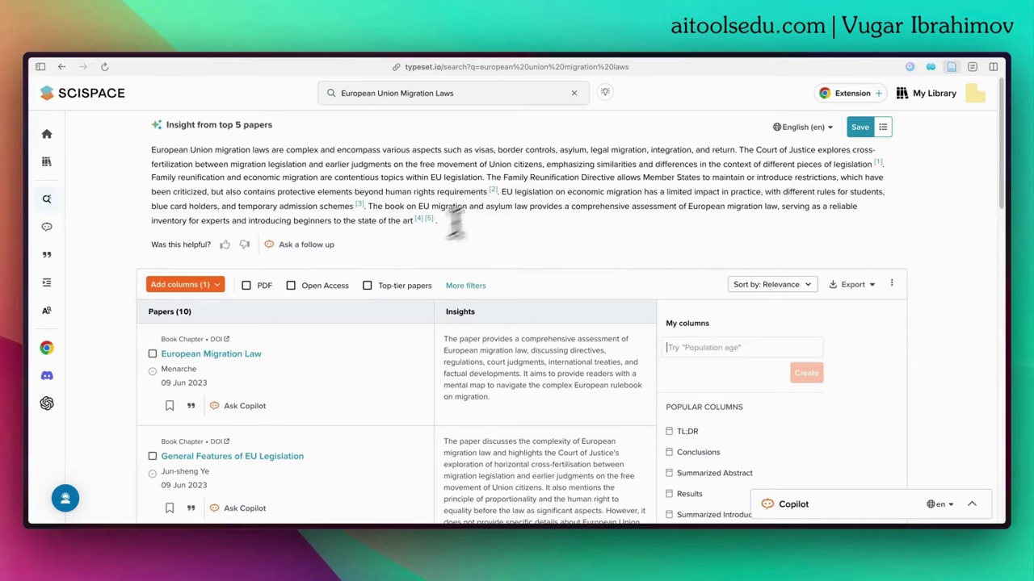
Step: Look through the found papers and their insights in the results table
scroll(455, 222, down, 2)
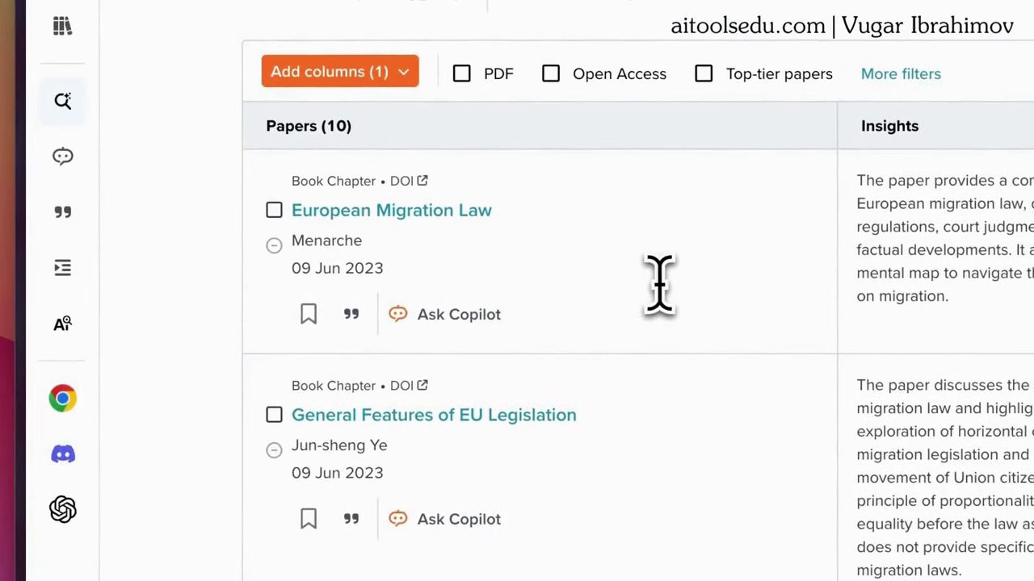
scroll(659, 283, down, 1)
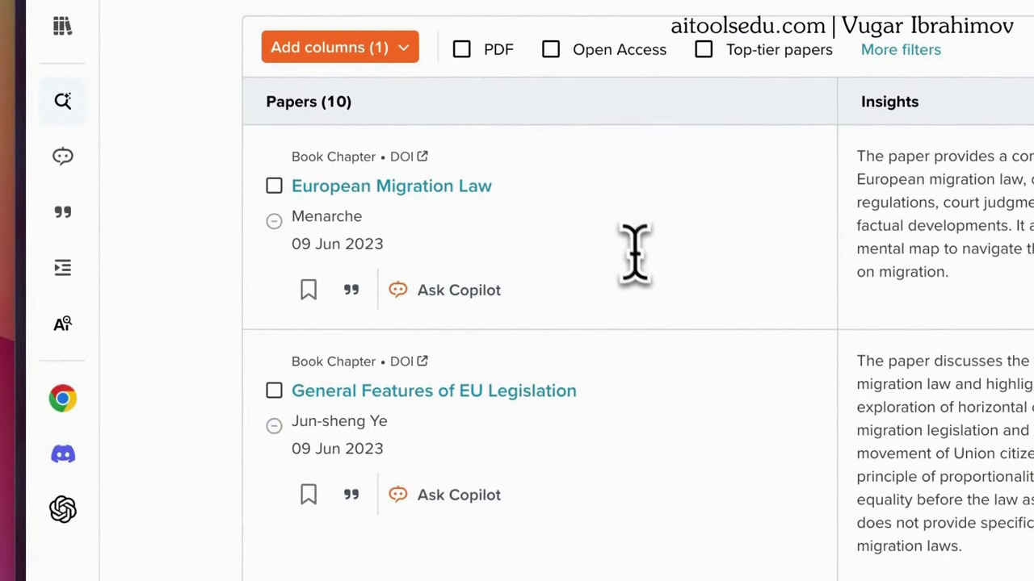
scroll(629, 243, down, 5)
scroll(629, 243, down, 10)
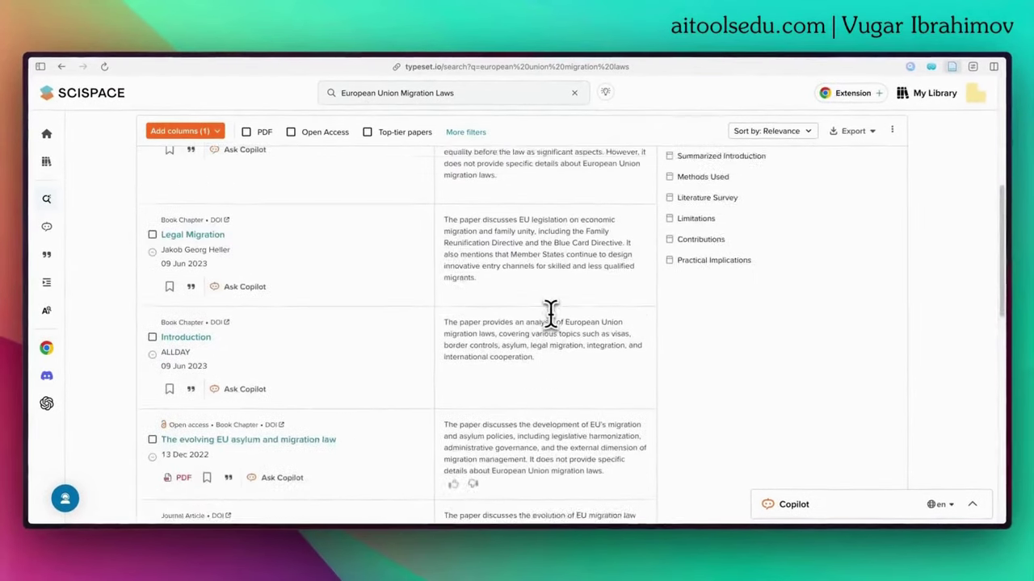
scroll(549, 315, up, 3)
scroll(549, 315, up, 3)
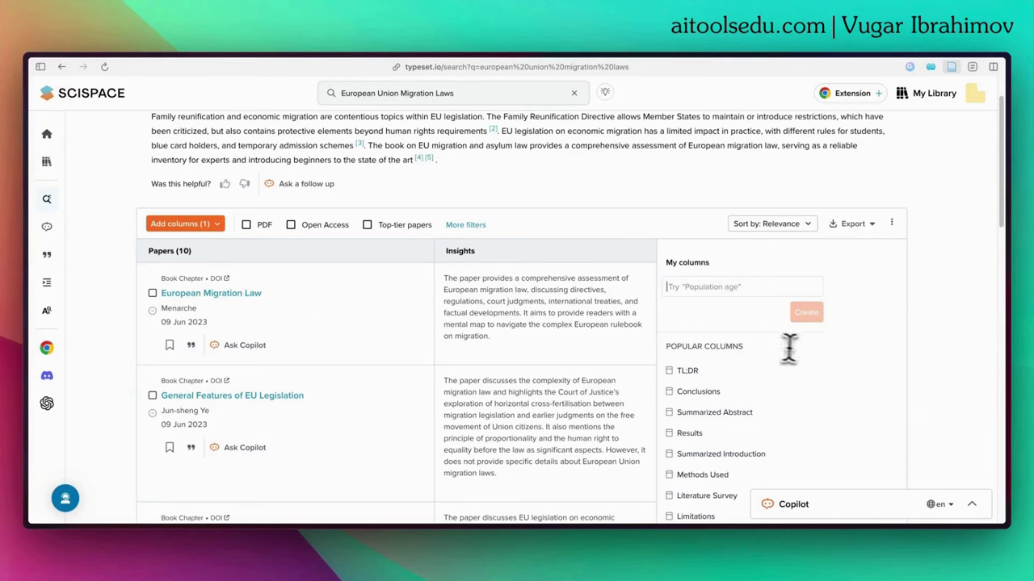
Step: Add the TL;DR and Methods Used columns to the results table
scroll(750, 353, down, 2)
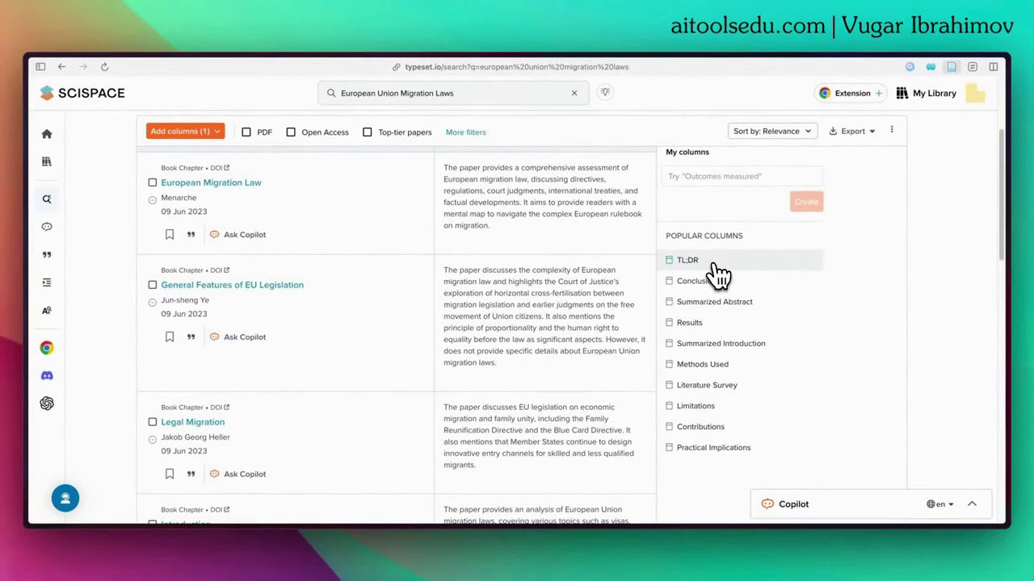
click(715, 264)
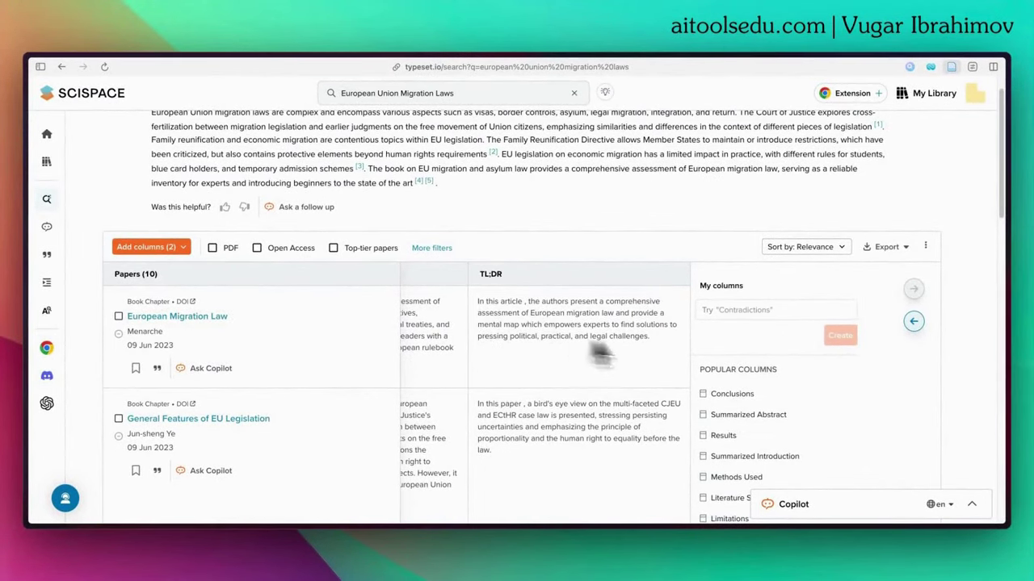
scroll(800, 383, down, 2)
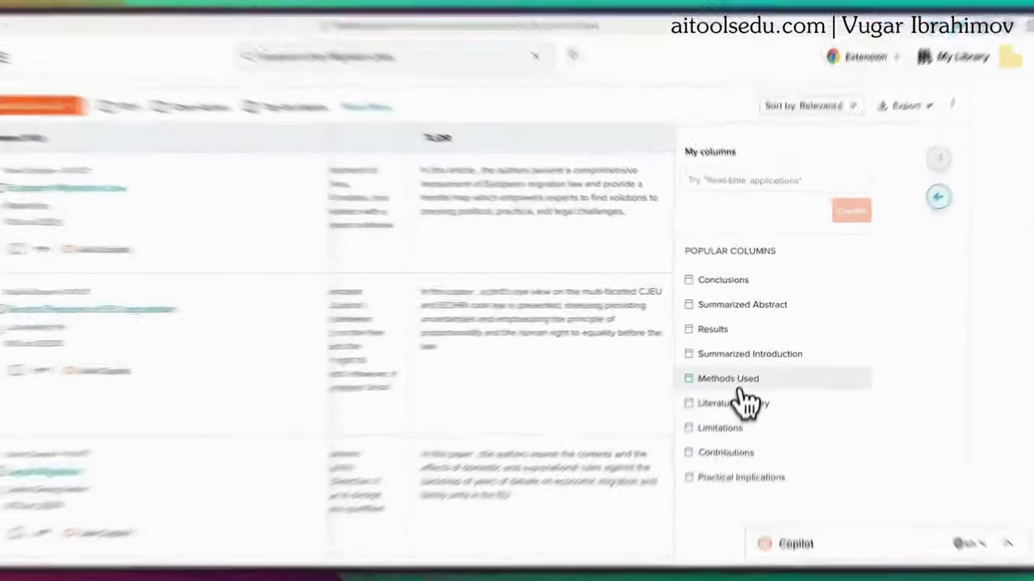
click(731, 378)
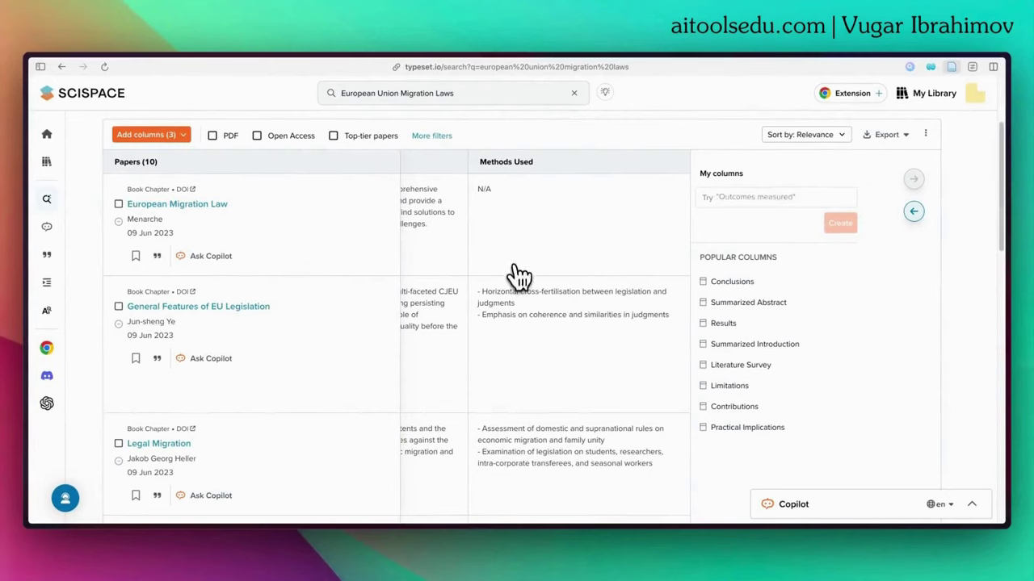
Step: Examine the Methods Used entries across the papers in the results table
scroll(547, 340, down, 3)
scroll(548, 341, down, 5)
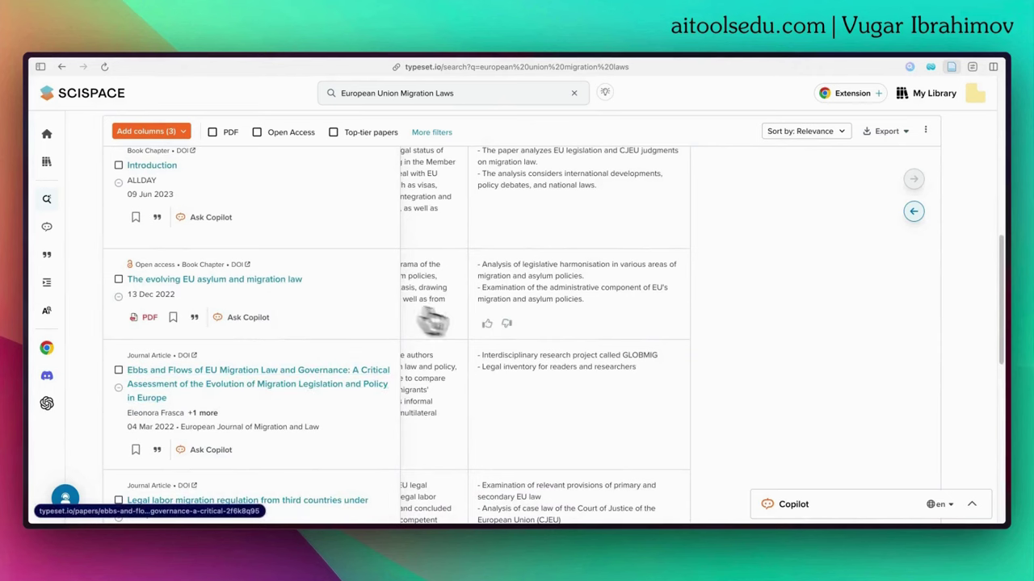
scroll(741, 353, up, 7)
scroll(750, 408, down, 1)
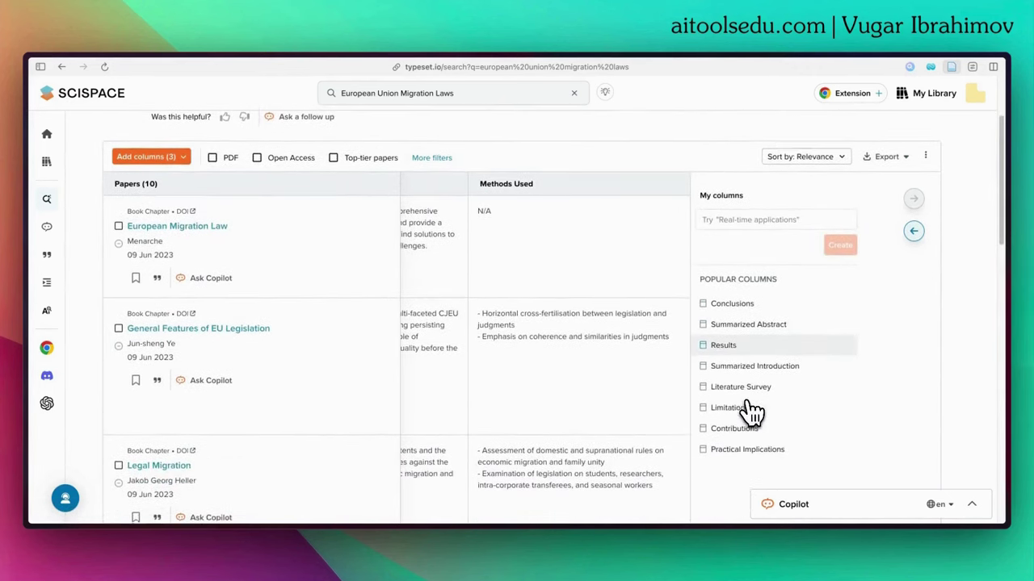
scroll(751, 380, up, 1)
scroll(751, 342, up, 3)
scroll(694, 315, down, 1)
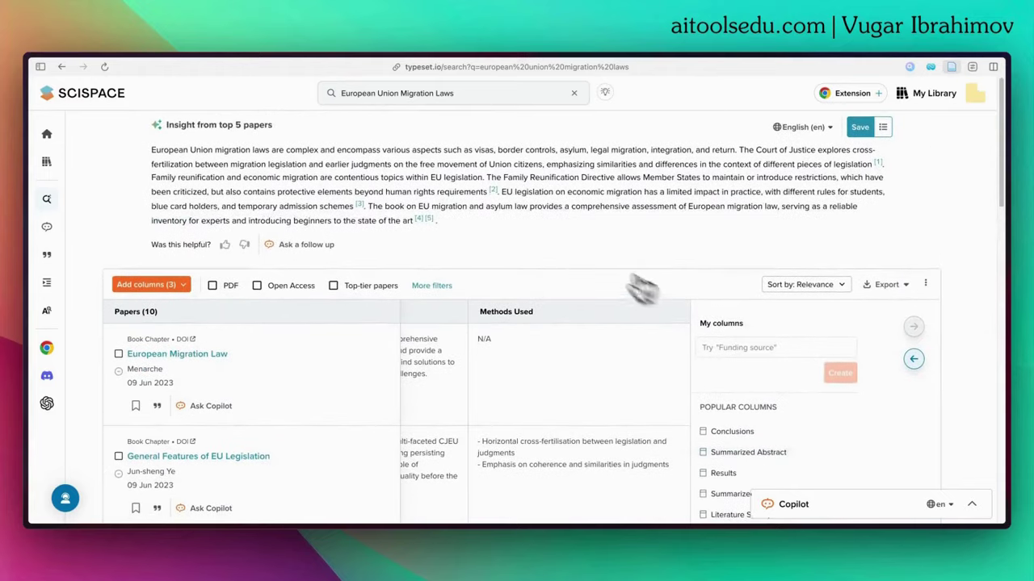
scroll(267, 406, down, 2)
scroll(266, 406, down, 8)
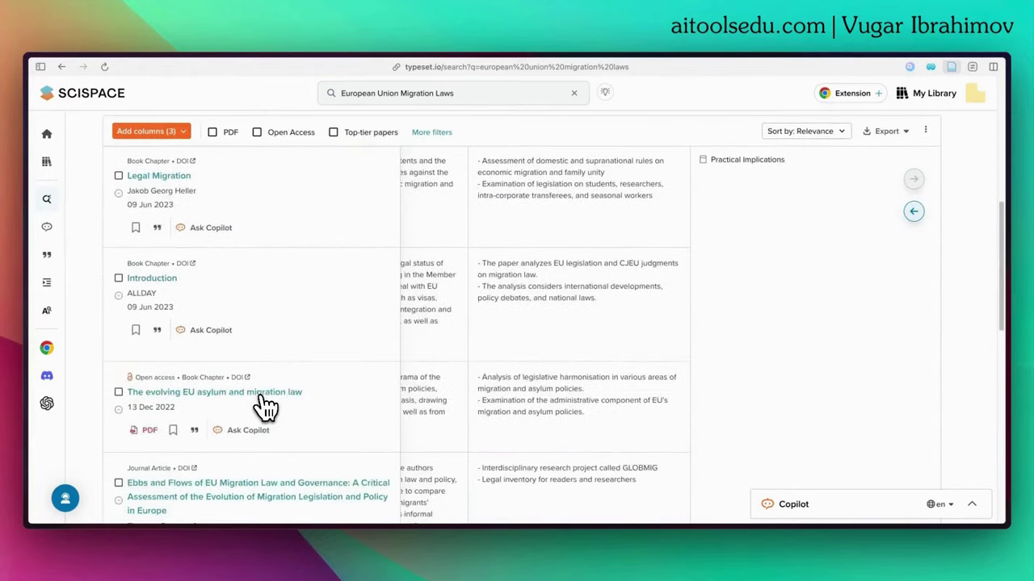
scroll(267, 406, down, 5)
scroll(363, 373, up, 2)
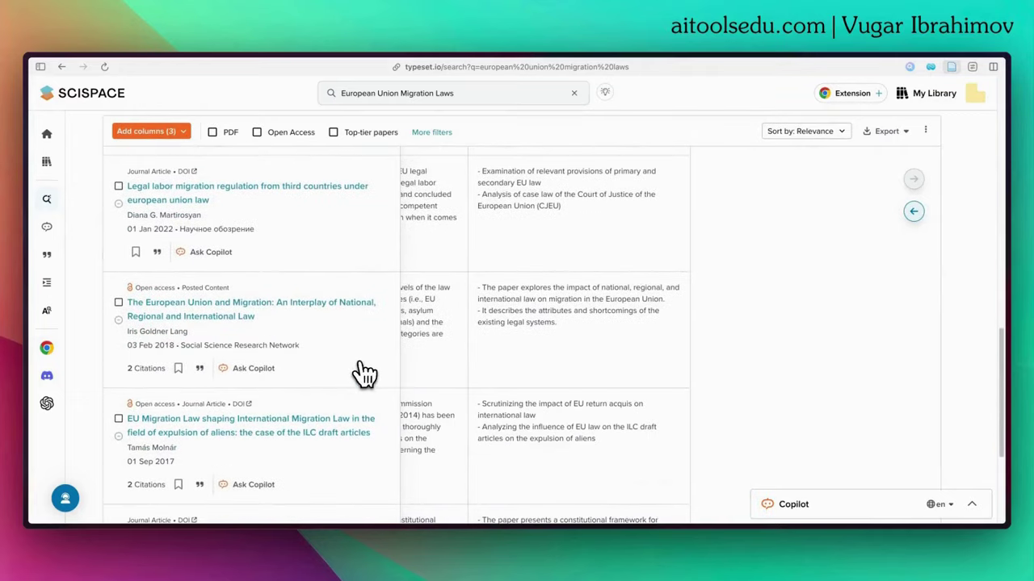
scroll(365, 373, down, 2)
scroll(365, 373, up, 12)
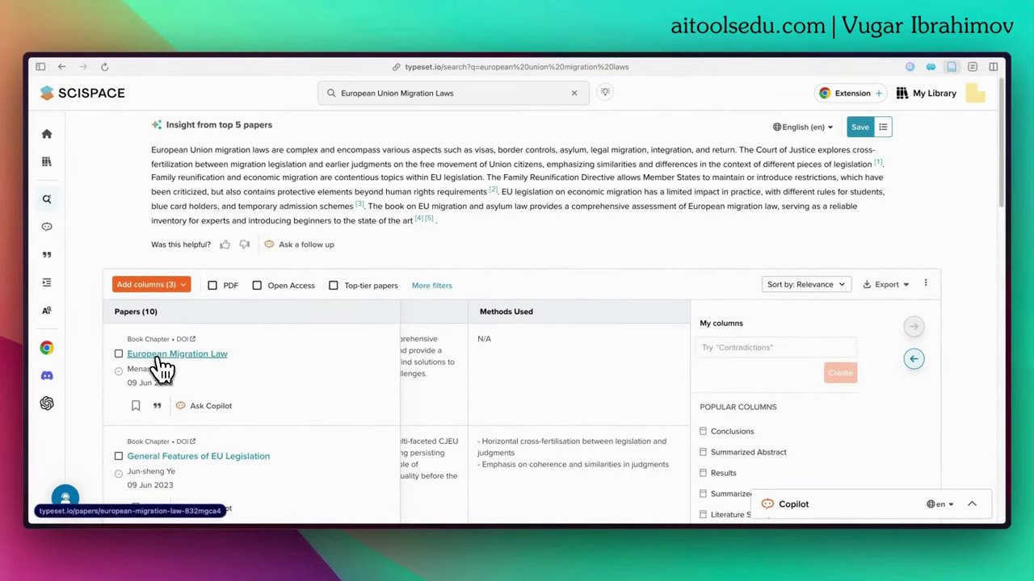
Step: Open the paper "European Migration Law" and read through its summary, abstract, Copilot questions and references
click(242, 343)
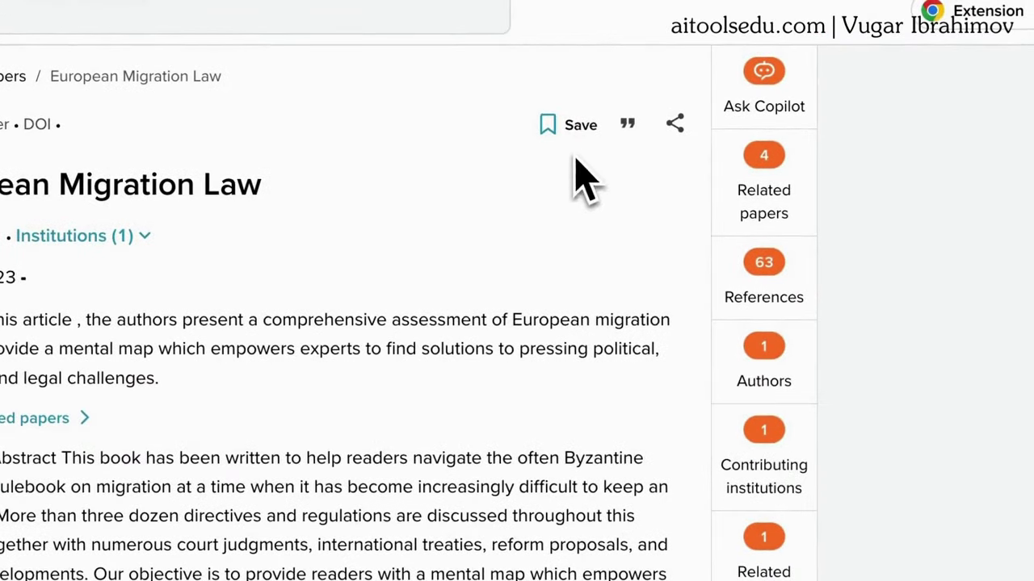
scroll(458, 349, down, 3)
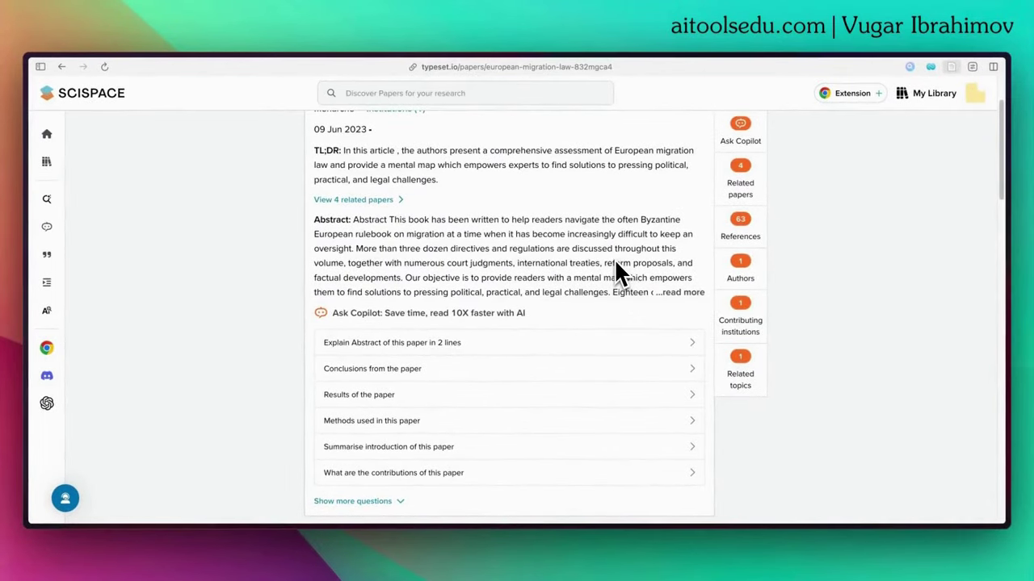
scroll(616, 264, down, 10)
scroll(615, 262, down, 5)
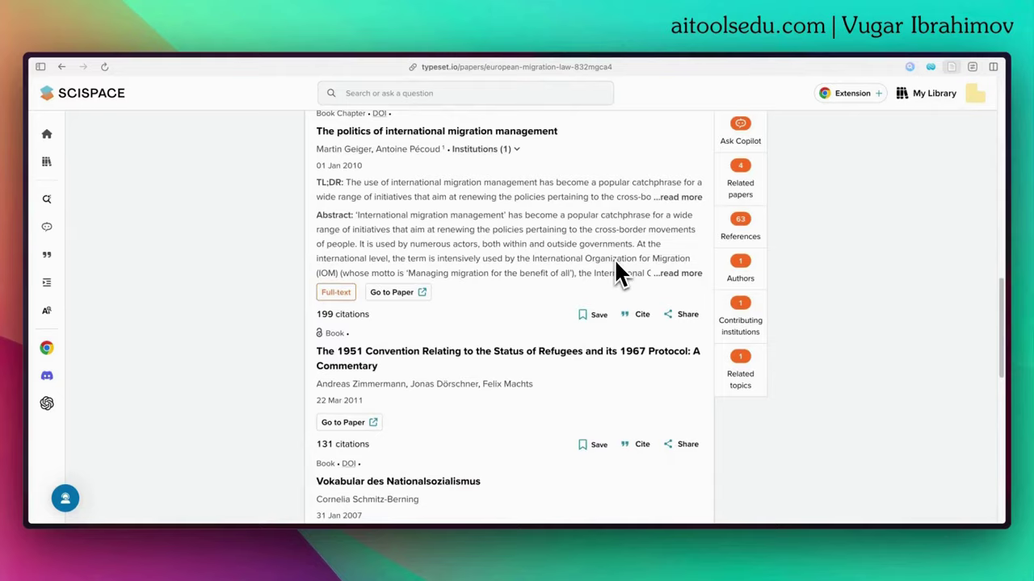
scroll(615, 262, up, 1)
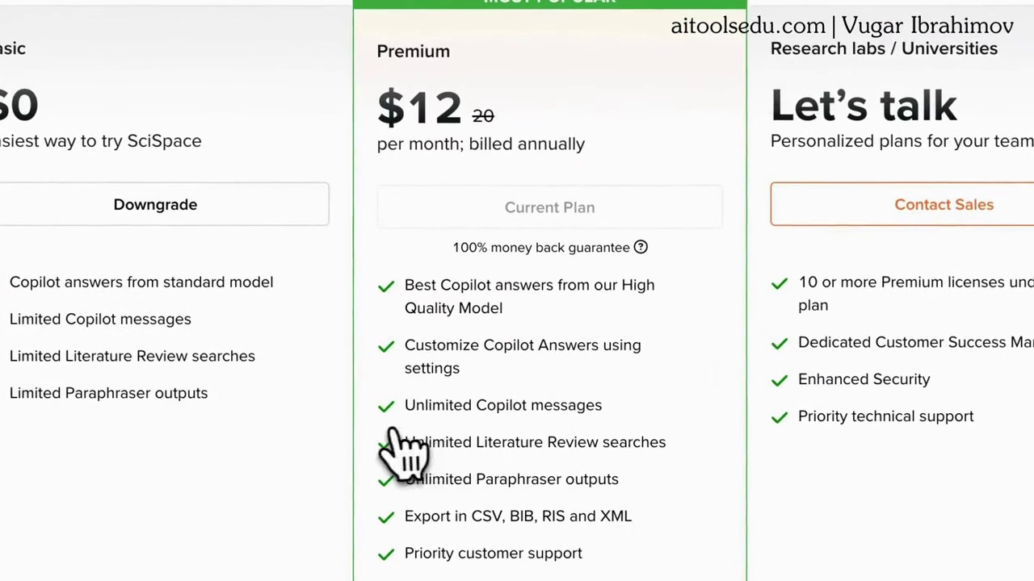
Step: Look over the Premium plan's features on the pricing page, and open and close the free sign-up form
scroll(602, 484, up, 2)
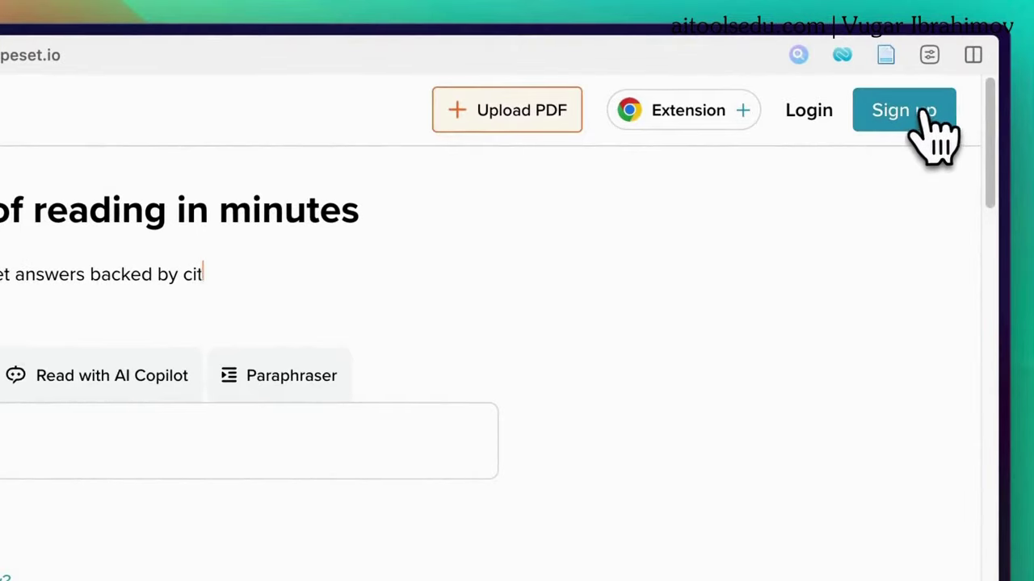
click(929, 117)
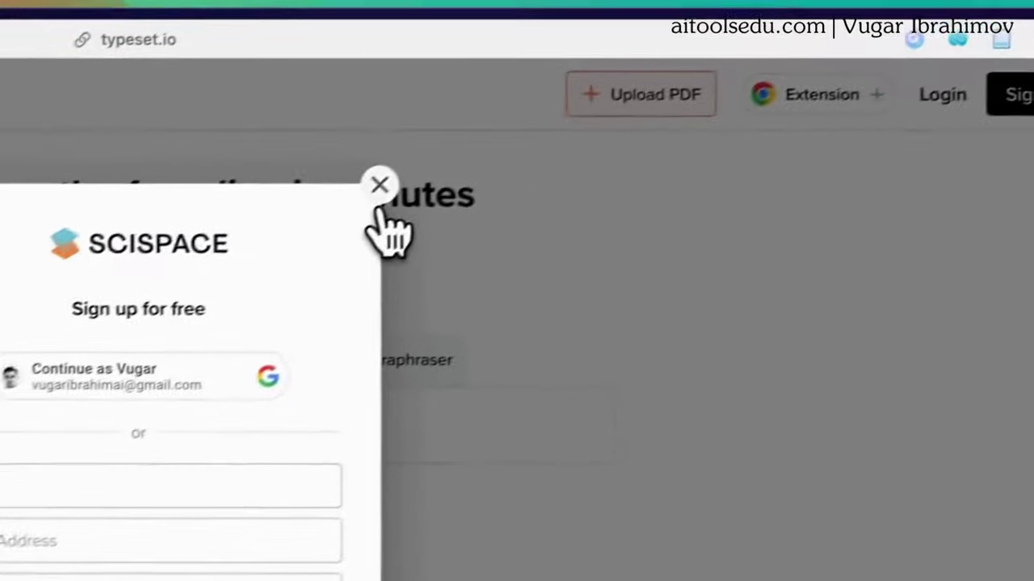
click(743, 12)
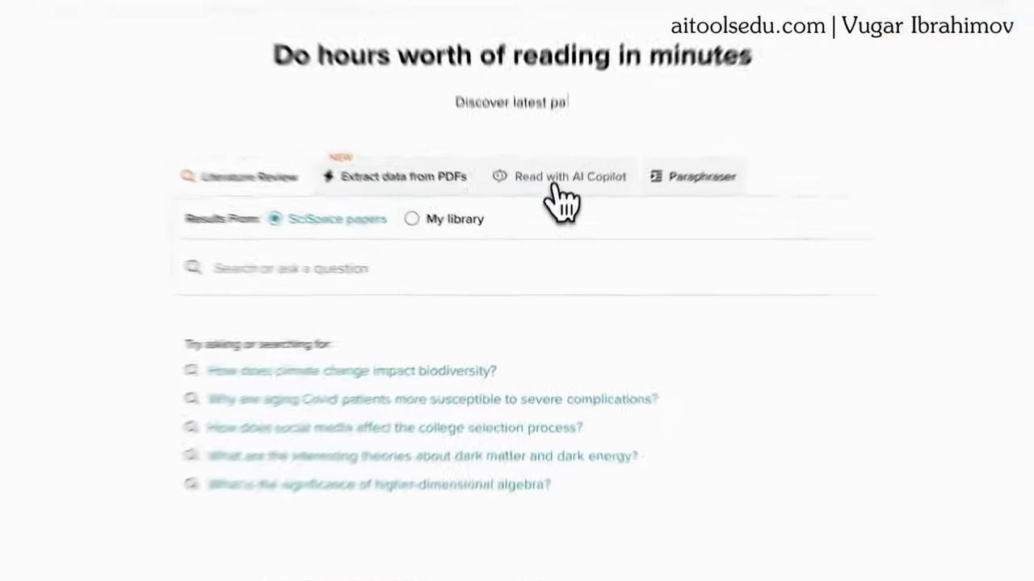
Step: Upload the "Paradox of Voting: Peril of the Vetoing to the Perpetual Peace" PDF to Untitled collection for reading with AI Copilot, and skim it
click(557, 234)
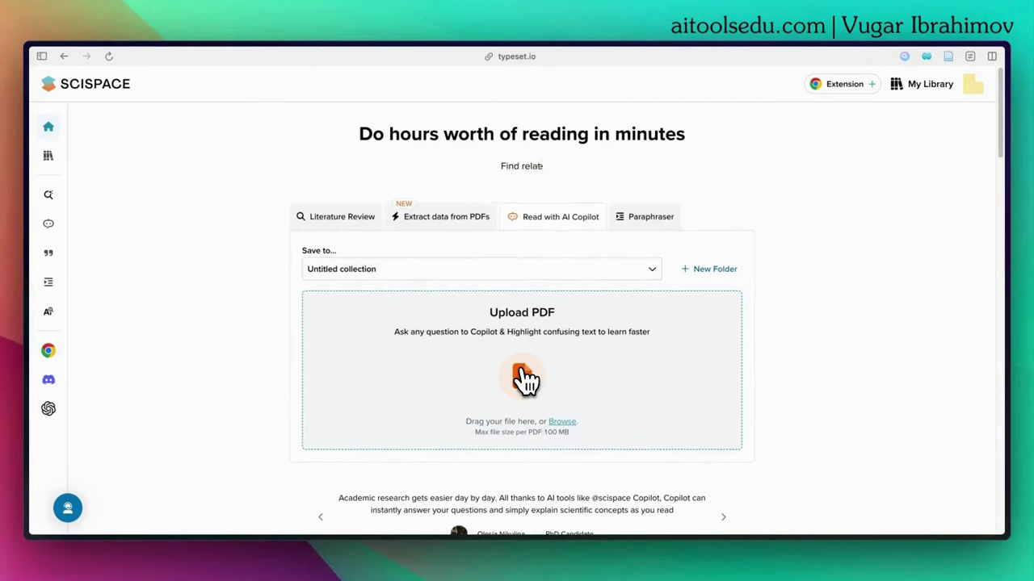
click(525, 379)
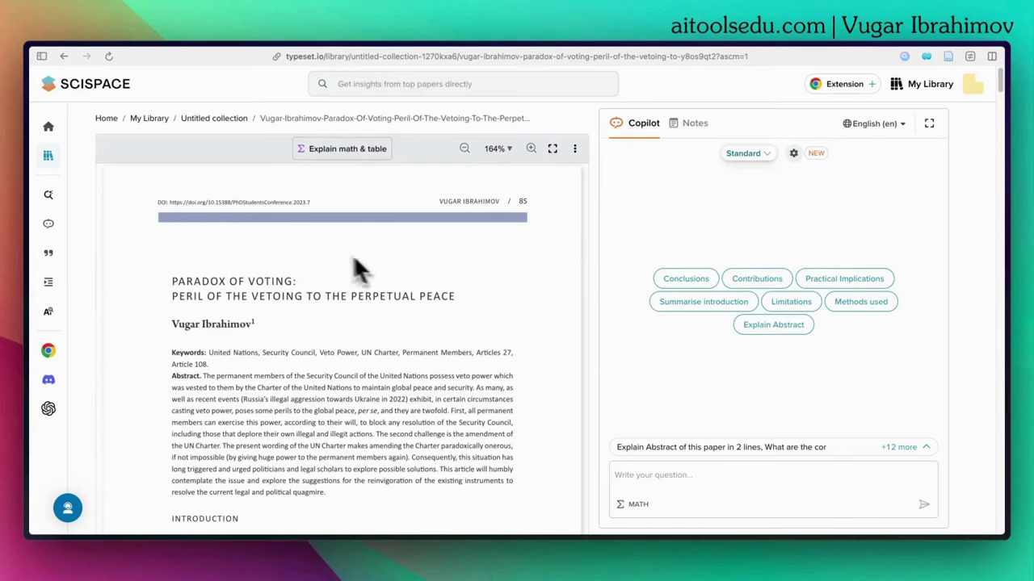
scroll(395, 292, down, 5)
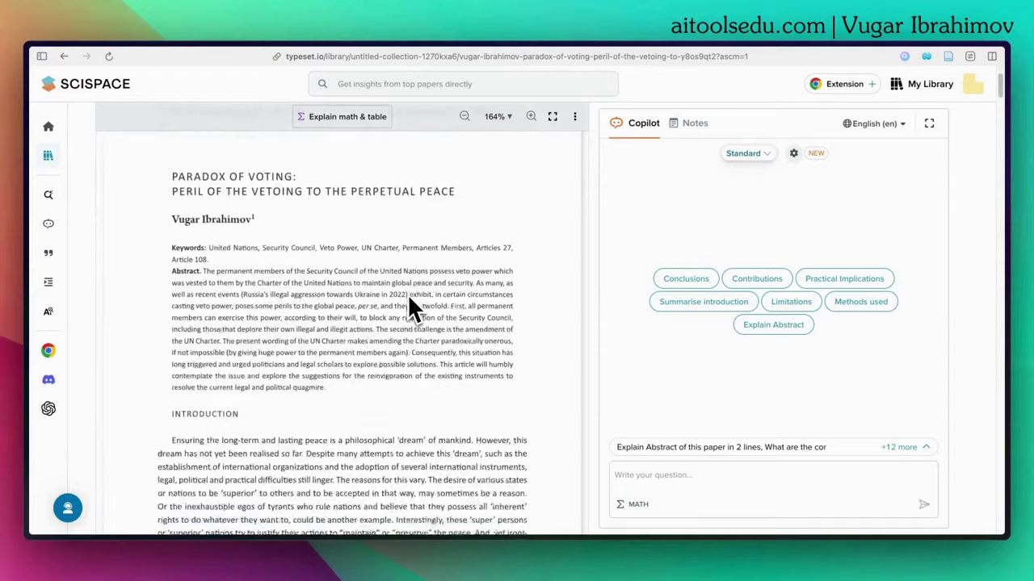
scroll(411, 308, down, 3)
scroll(411, 309, up, 8)
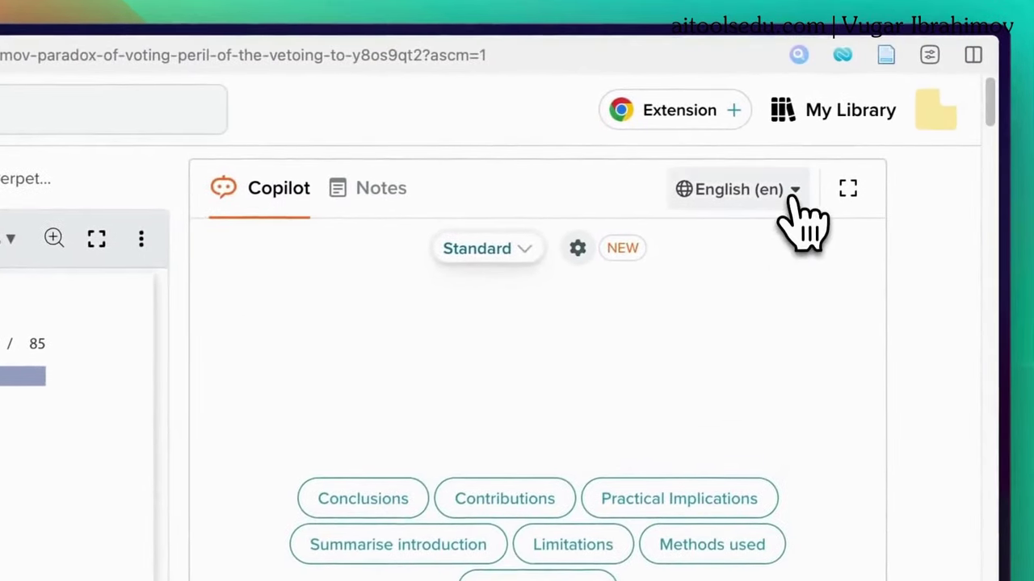
Step: Browse the list of languages offered for Copilot answers, then close it
click(901, 127)
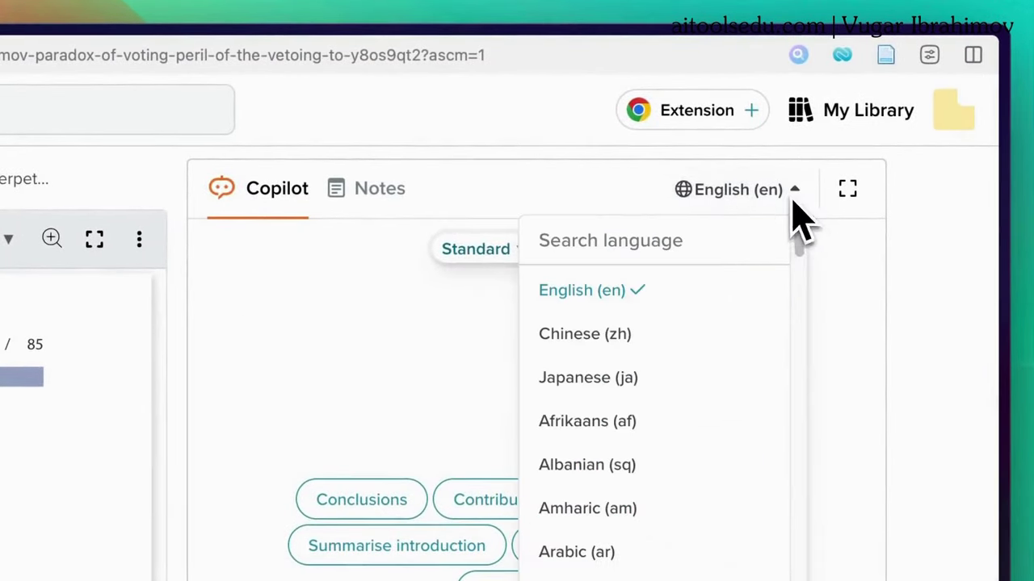
scroll(669, 369, down, 2)
scroll(669, 369, up, 1)
scroll(666, 370, down, 10)
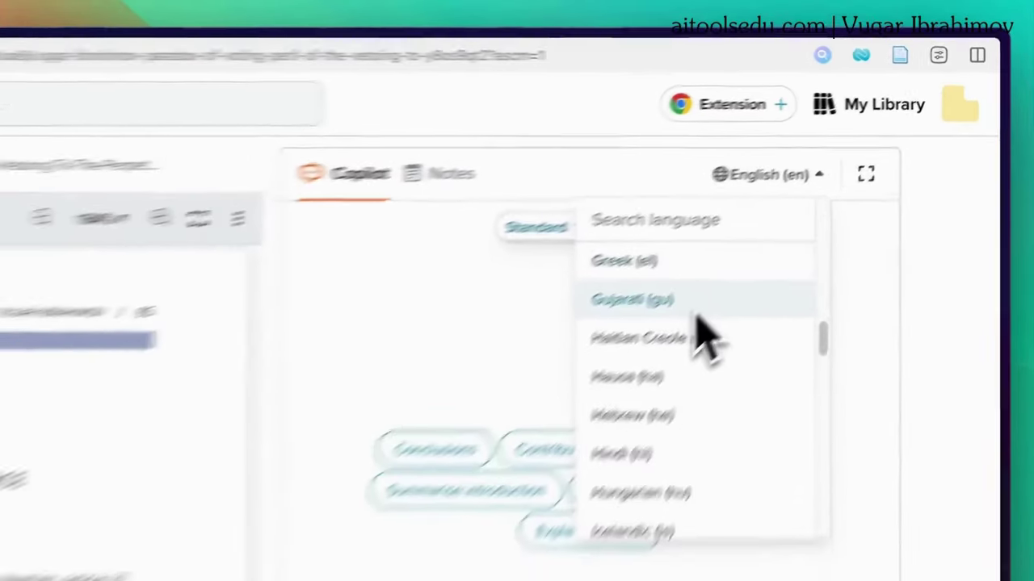
scroll(703, 339, down, 10)
scroll(693, 324, up, 10)
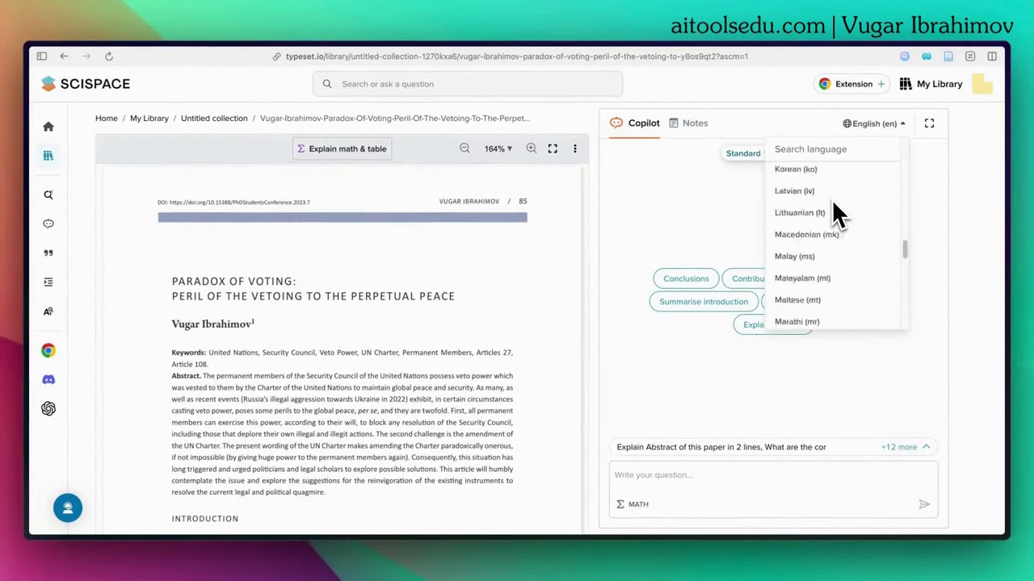
scroll(832, 202, up, 10)
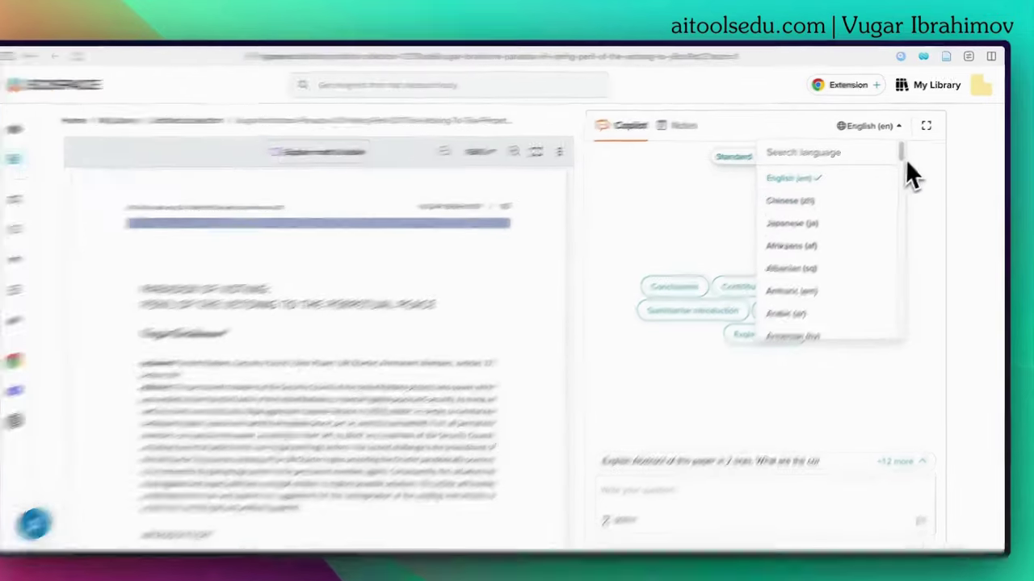
click(923, 158)
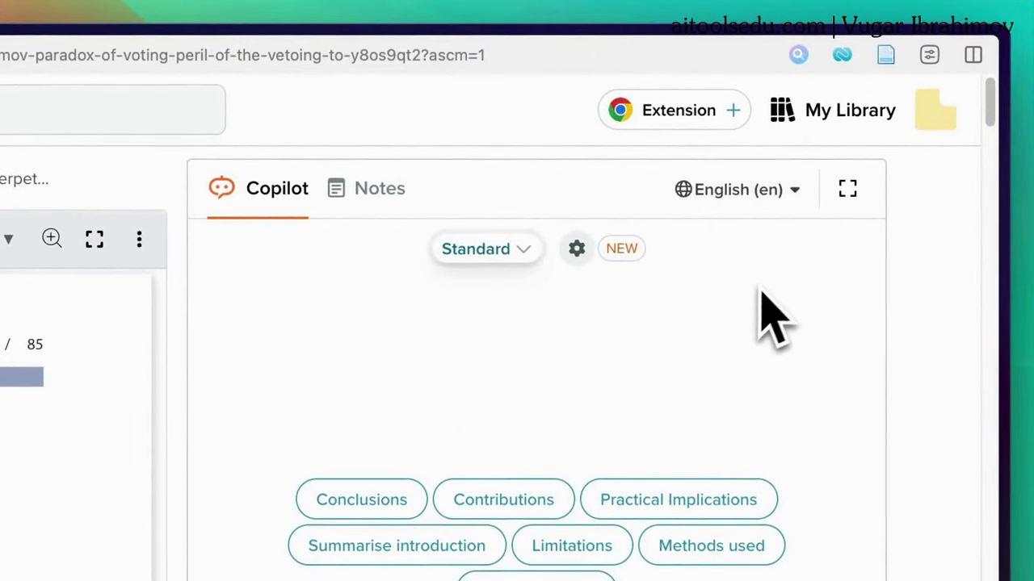
click(790, 212)
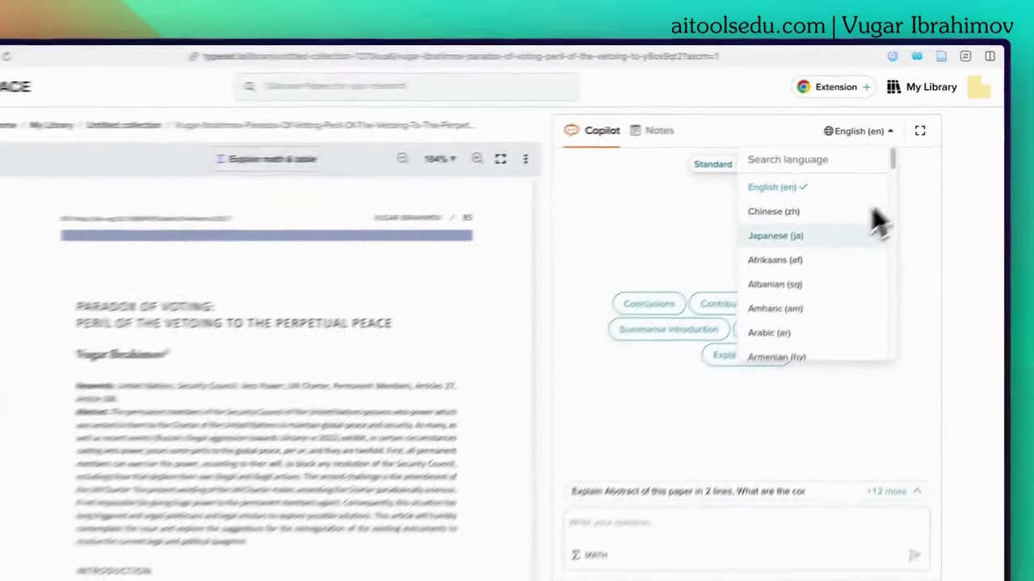
scroll(751, 323, down, 3)
scroll(840, 226, down, 10)
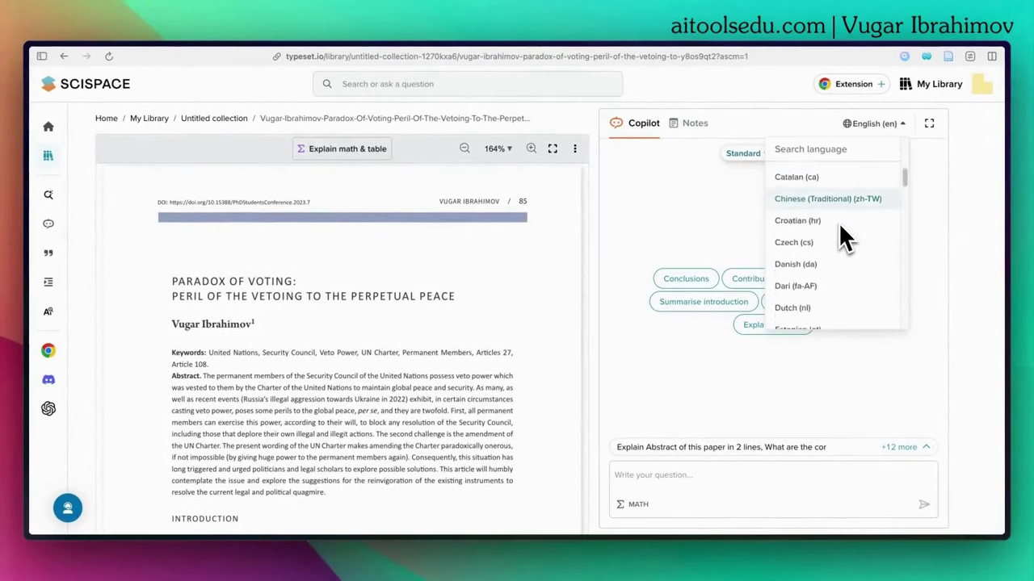
scroll(840, 235, down, 2)
scroll(840, 234, up, 10)
scroll(843, 231, up, 5)
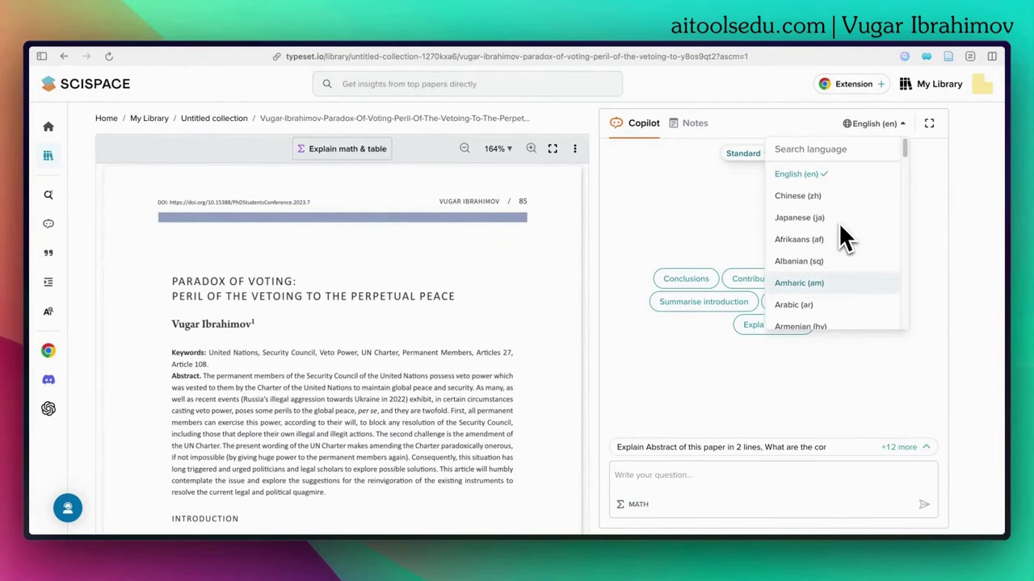
click(929, 178)
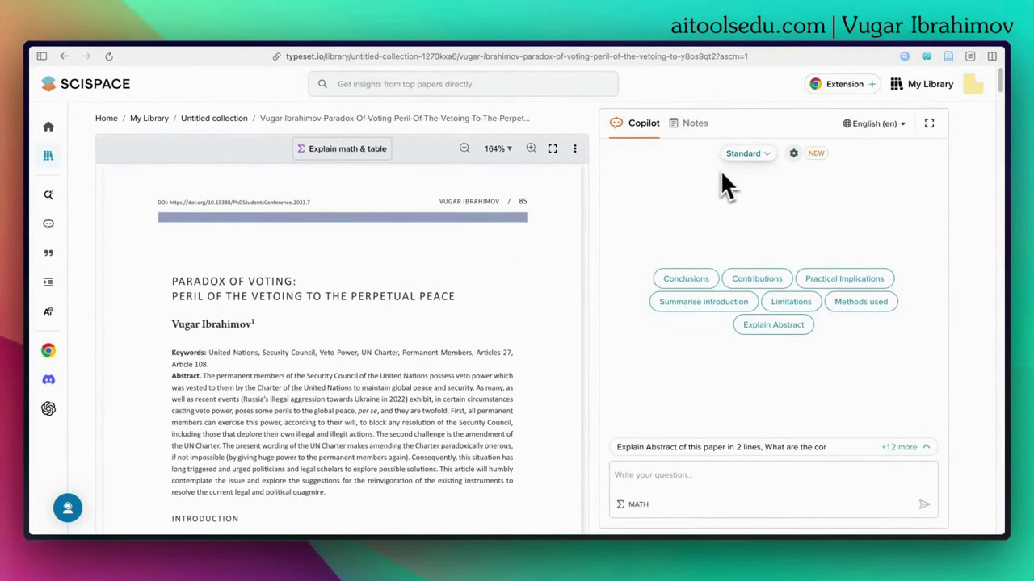
Step: Select the full opening paragraph of the paper's Introduction and have Copilot explain the text
scroll(478, 296, down, 5)
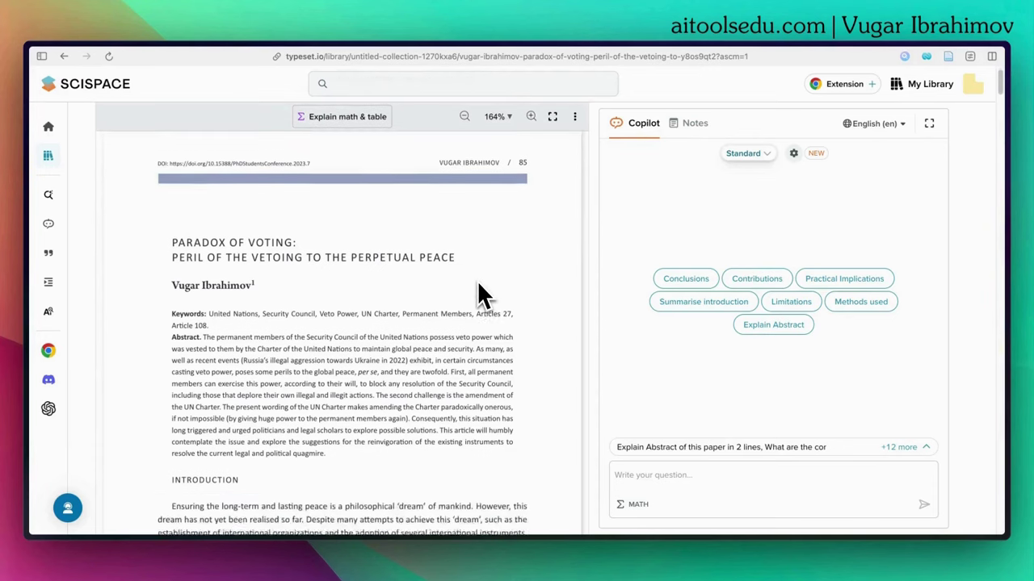
scroll(475, 281, down, 1)
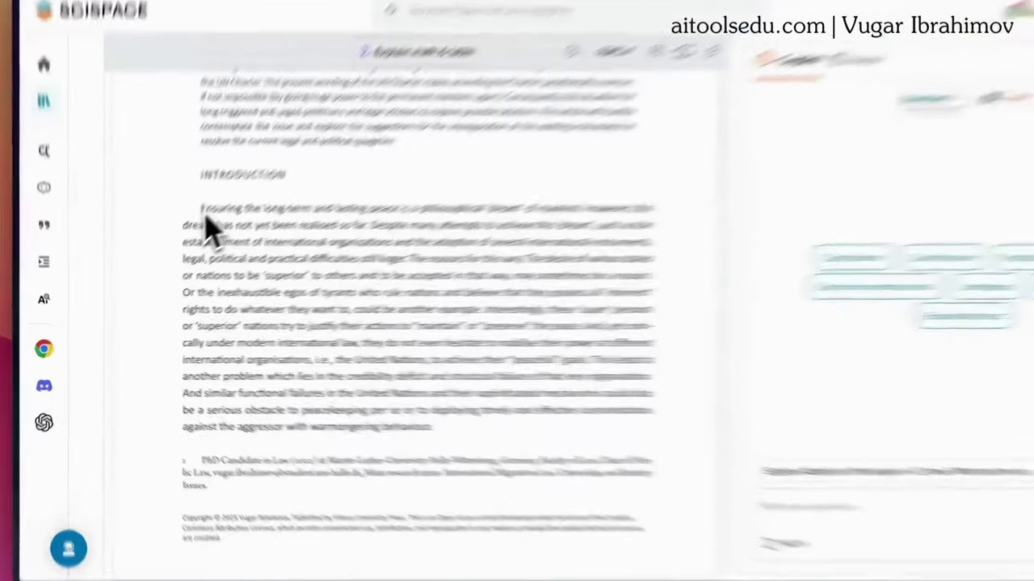
drag(174, 243, 361, 425)
drag(653, 485, 638, 461)
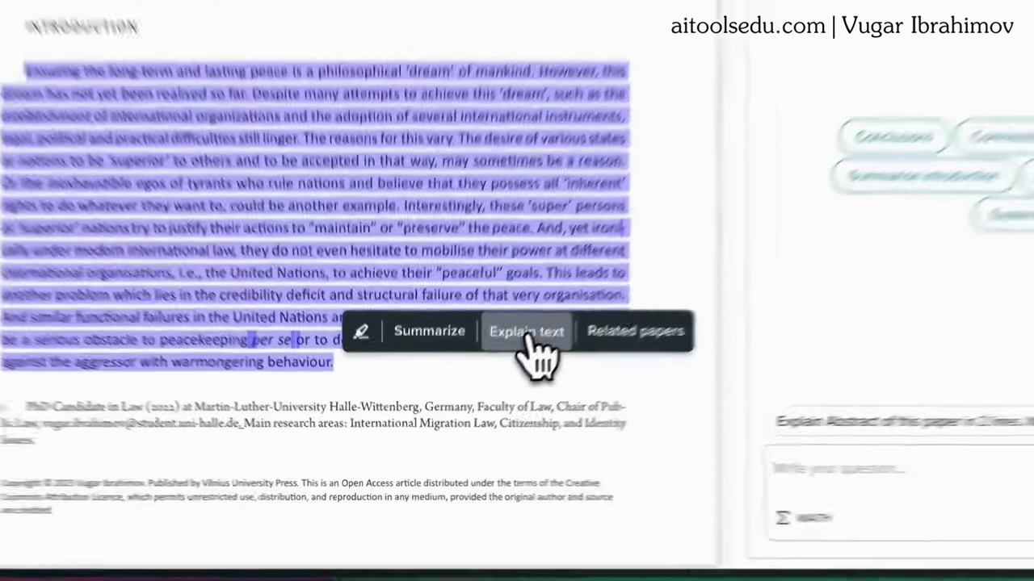
click(553, 304)
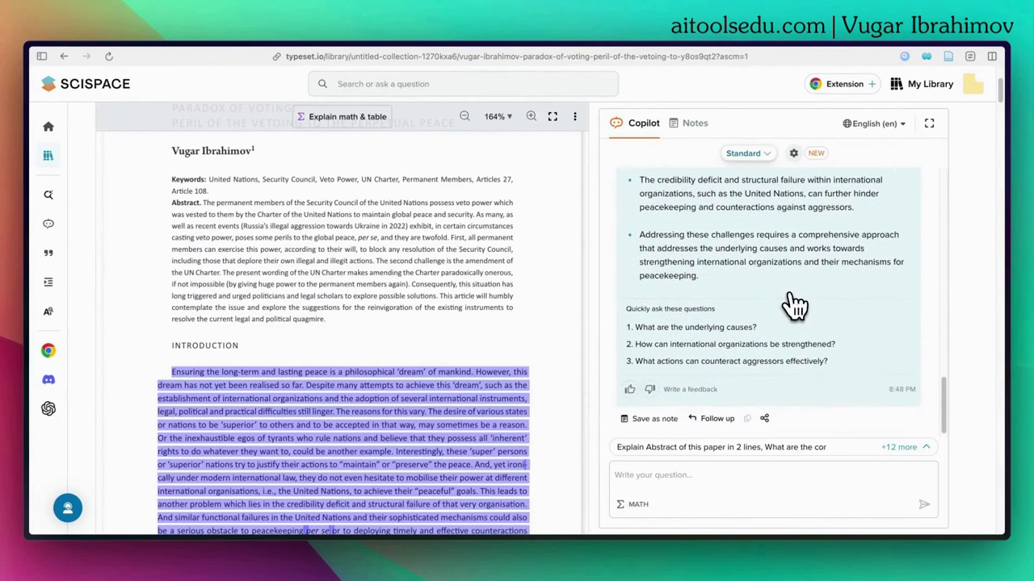
Step: Read through Copilot's explanation of the selected paragraph and look over its suggested general questions
scroll(775, 319, up, 10)
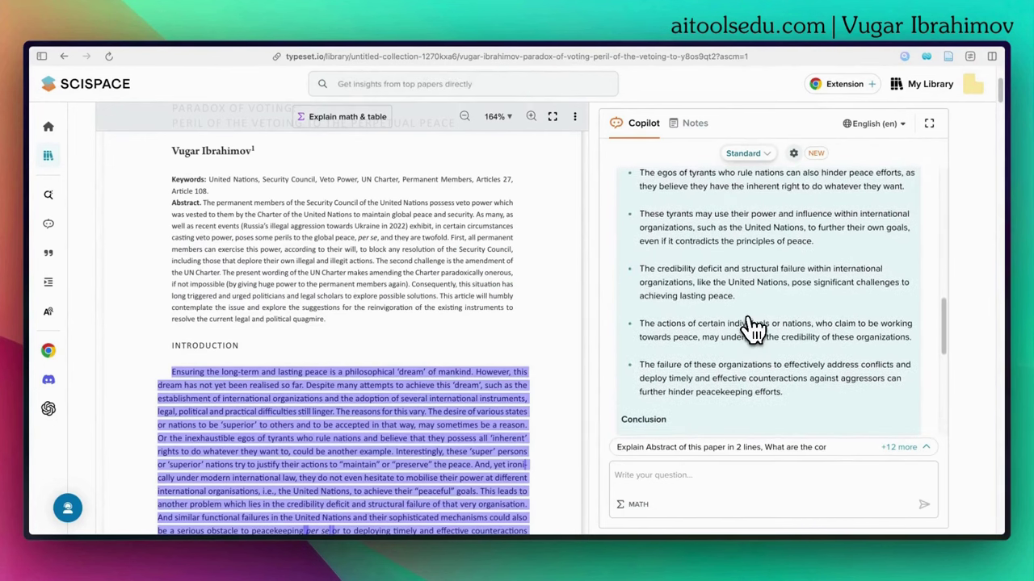
scroll(751, 328, up, 6)
scroll(750, 330, down, 2)
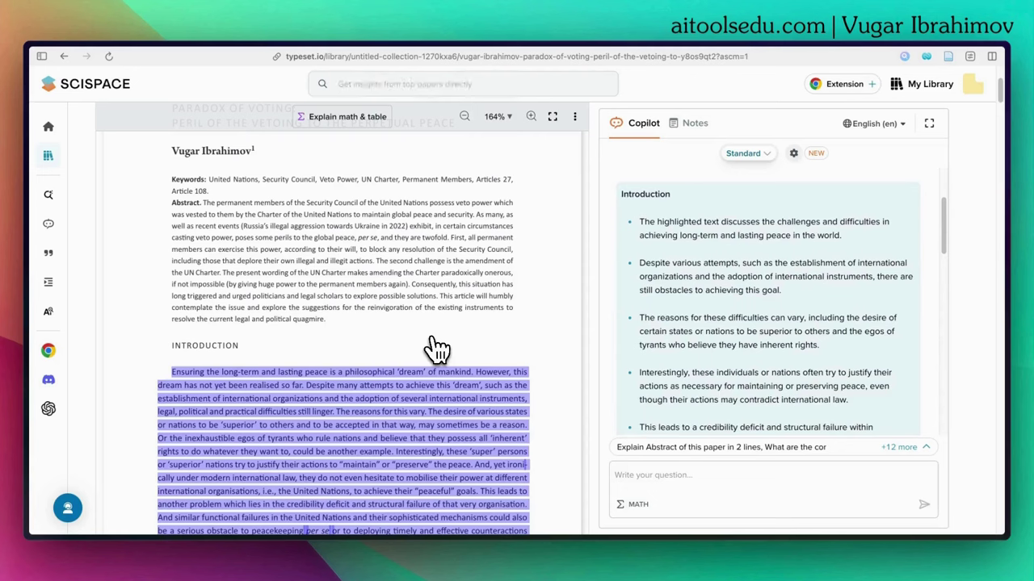
scroll(792, 321, down, 5)
scroll(820, 317, down, 4)
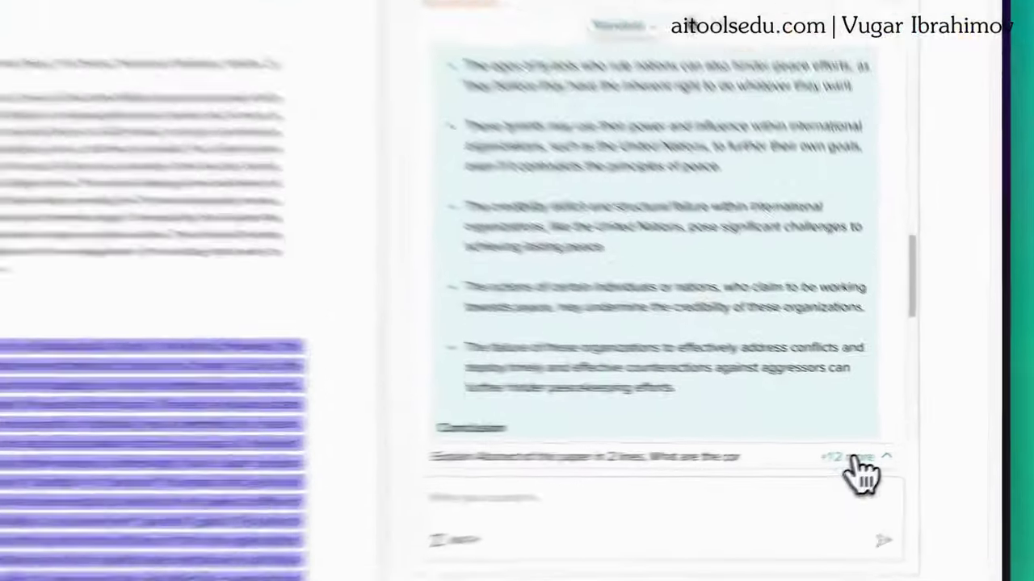
click(906, 449)
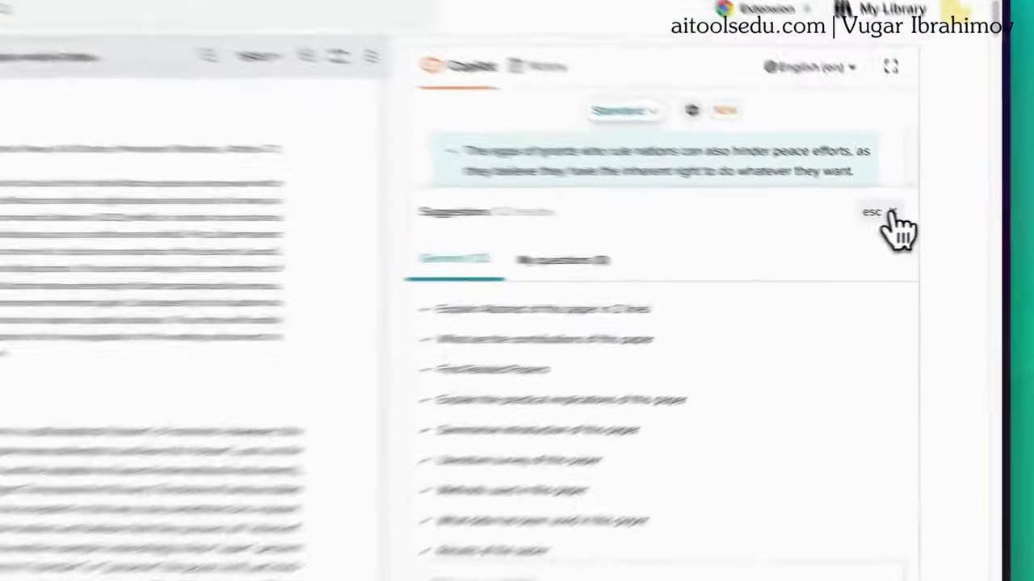
click(929, 222)
scroll(586, 408, up, 10)
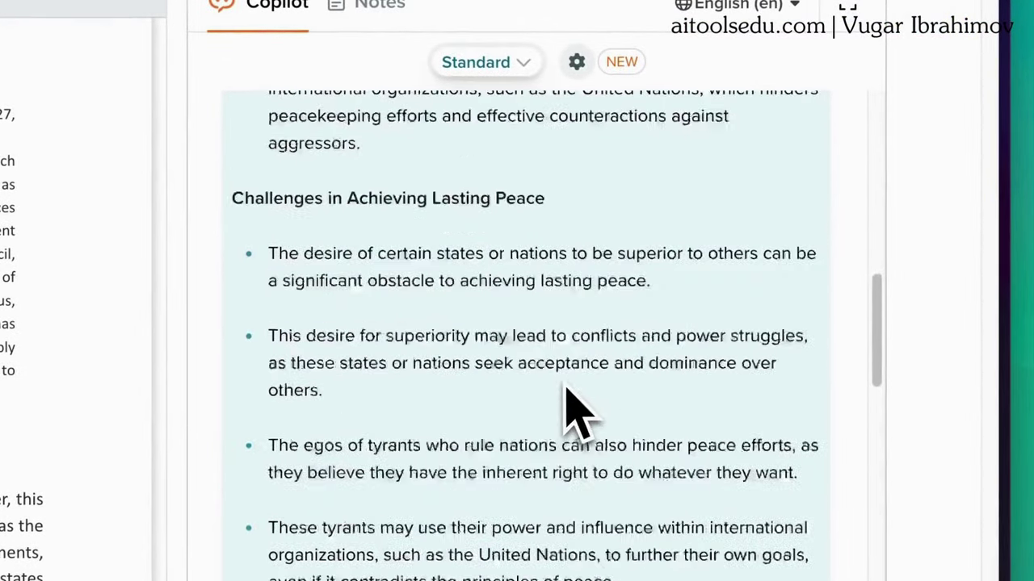
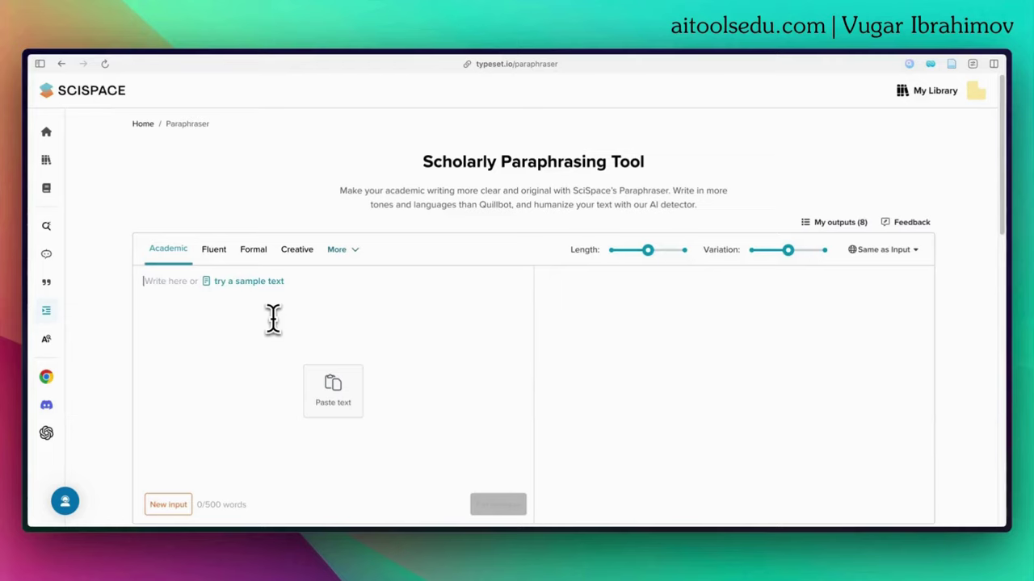
Step: Enter the paper's abstract in the Scholarly Paraphrasing Tool and set the output language to English (en)
text(The permanent members of the Security Council of the United Nations possess veto power which was vested to them by the Charter of the United Nations to maintain global peace and security. As many, as well as recent events (Russia's illegal aggression towards Ukraine in 2022) exhibit, in certain circumstances casting veto power, poses some perils to the global peace, per se, and they are twofold. First, all permanent members can exercise this power, according to their will, to block any resolution of the Security Council, including those that deplore their own illegal and illegit actions. The second challenge is the amendment of the UN Charter. The present wording of the UN Charter makes amending the Charter paradoxically onerous, if not impossible (by giving huge power to the permanent members again). Consequently, this situation has long triggered and urged politicians and legal scholars to explore possible solutions. This article will humbly contemplate the issue and explore the suggestions for the reinvigoration of the existing instruments to resolve the current legal and political quagmire.)
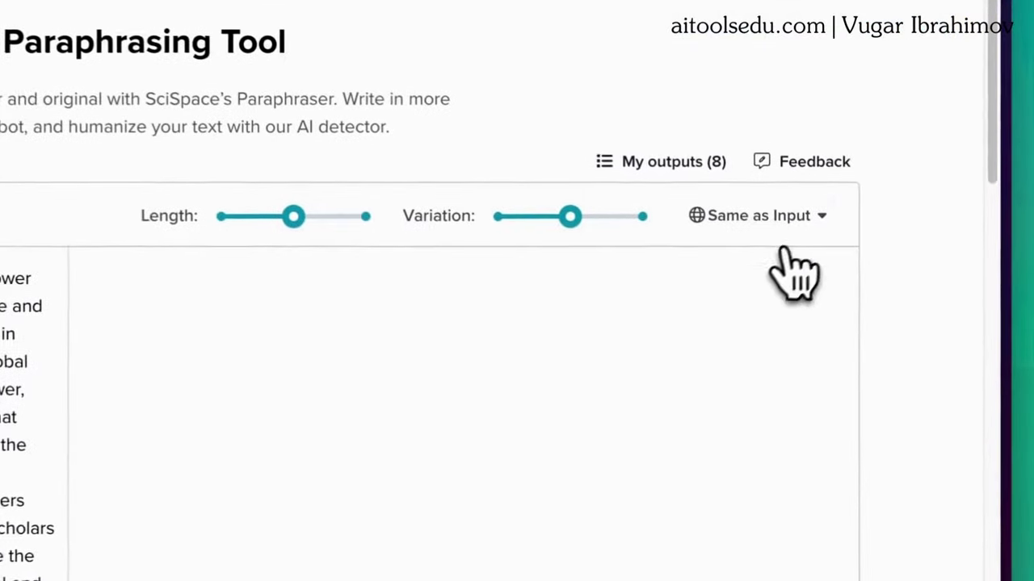
click(908, 253)
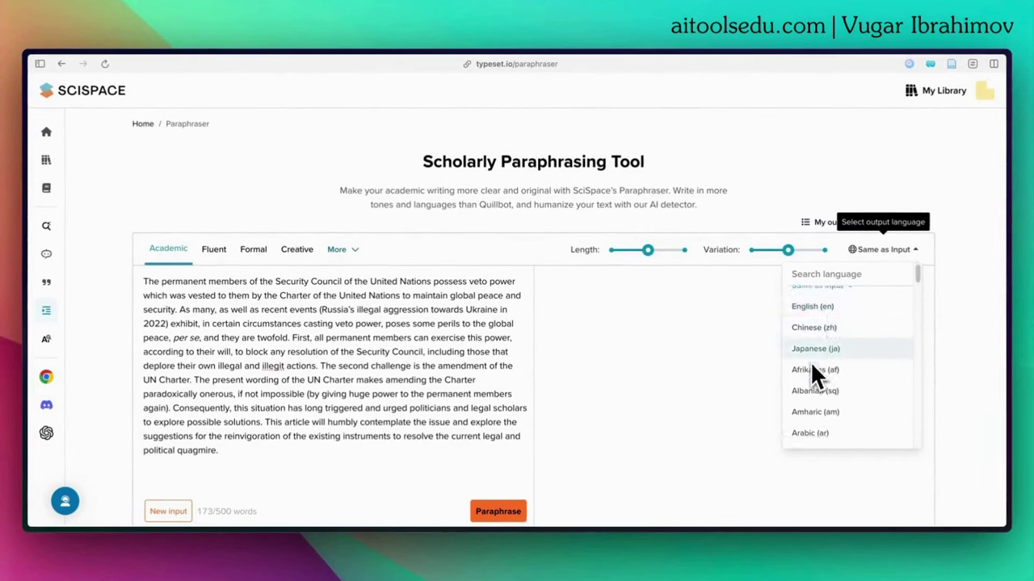
scroll(810, 361, down, 2)
scroll(811, 368, down, 3)
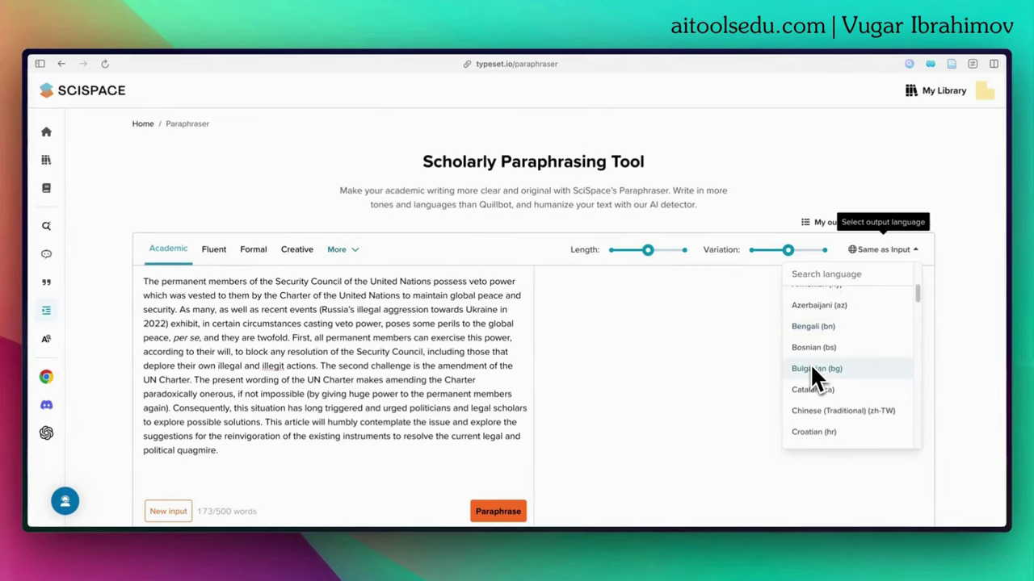
scroll(812, 367, up, 5)
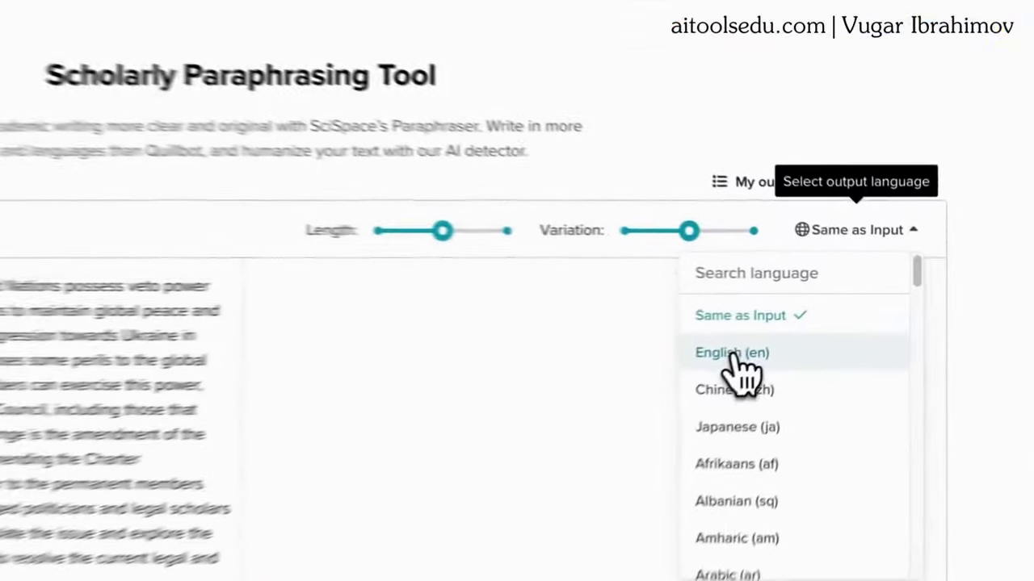
click(814, 322)
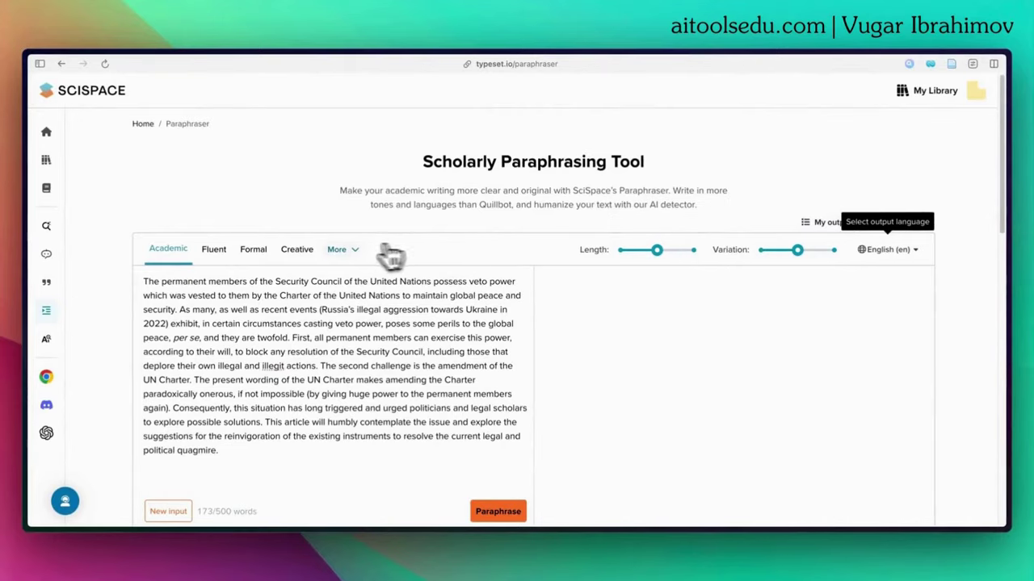
Step: Paraphrase the abstract in the Academic tone after viewing the other tones, and recheck the output for AI-generated text
click(338, 250)
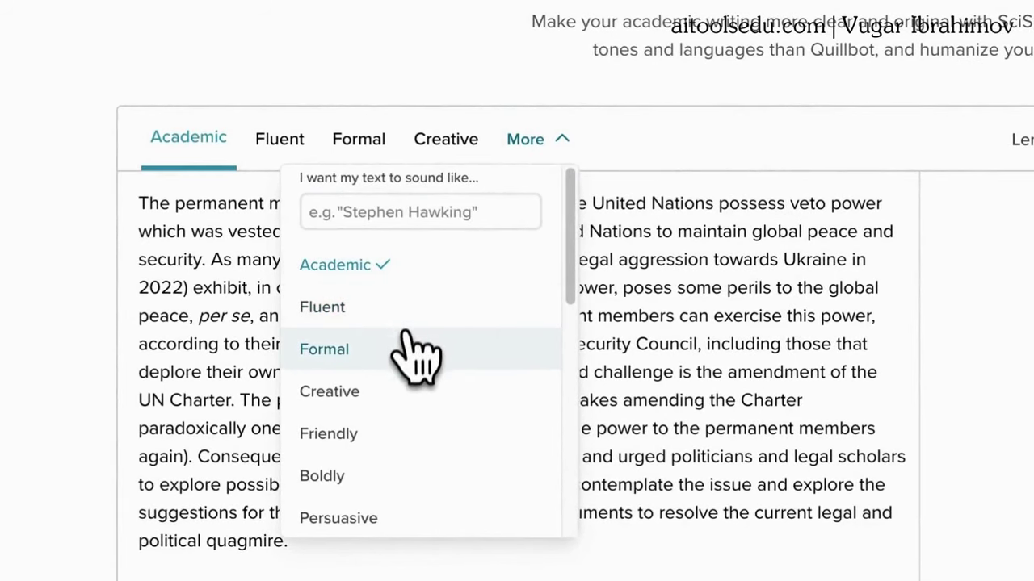
click(373, 267)
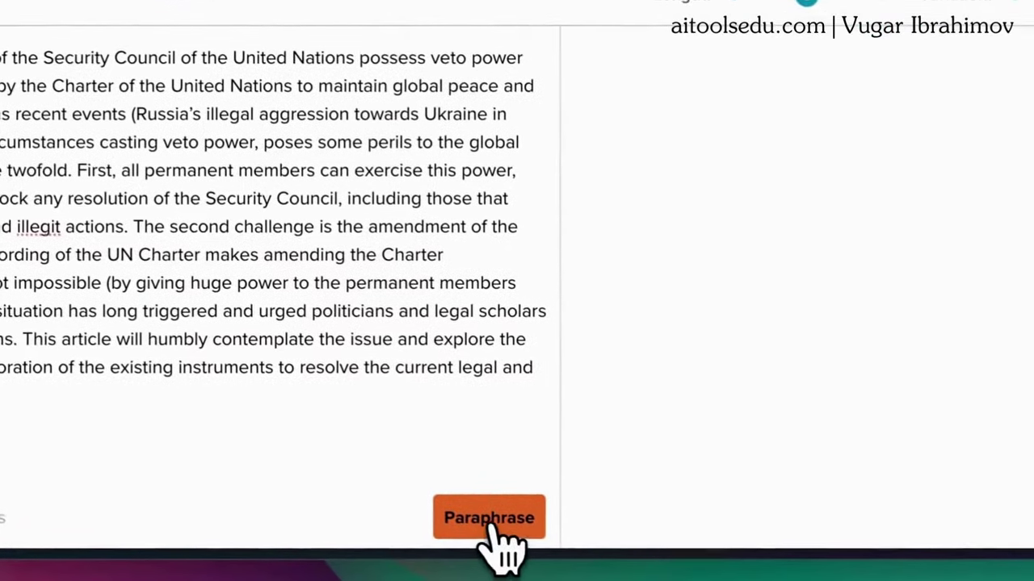
click(485, 521)
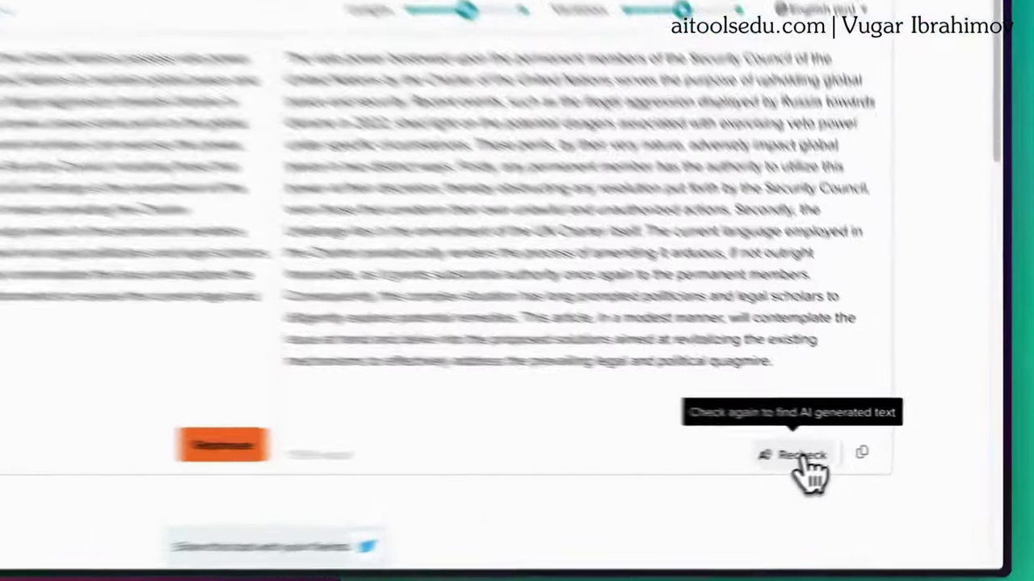
click(876, 453)
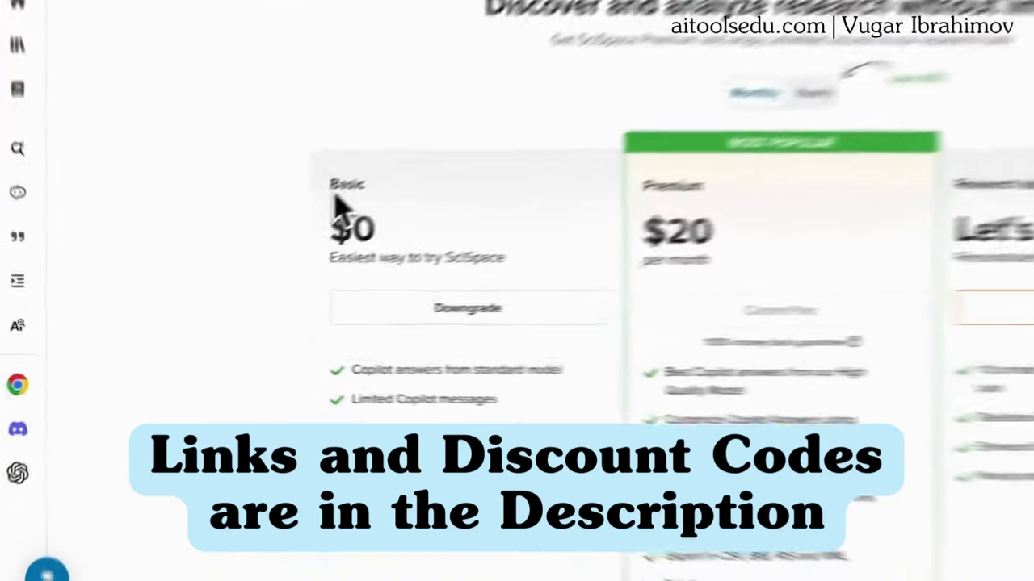
Step: Examine the Basic plan on the pricing page and compare the Premium plan's monthly and yearly billing
double_click(398, 135)
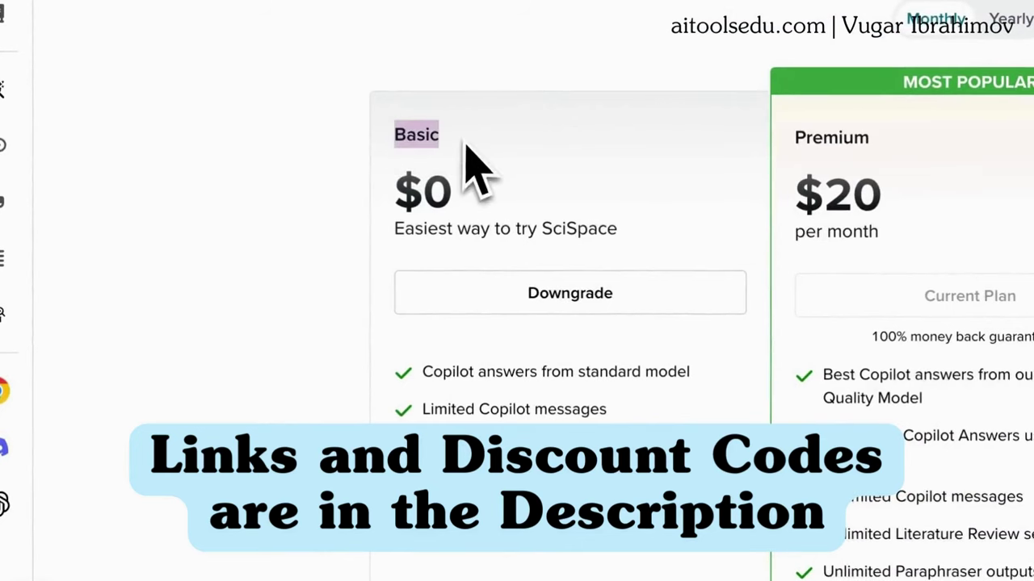
click(464, 371)
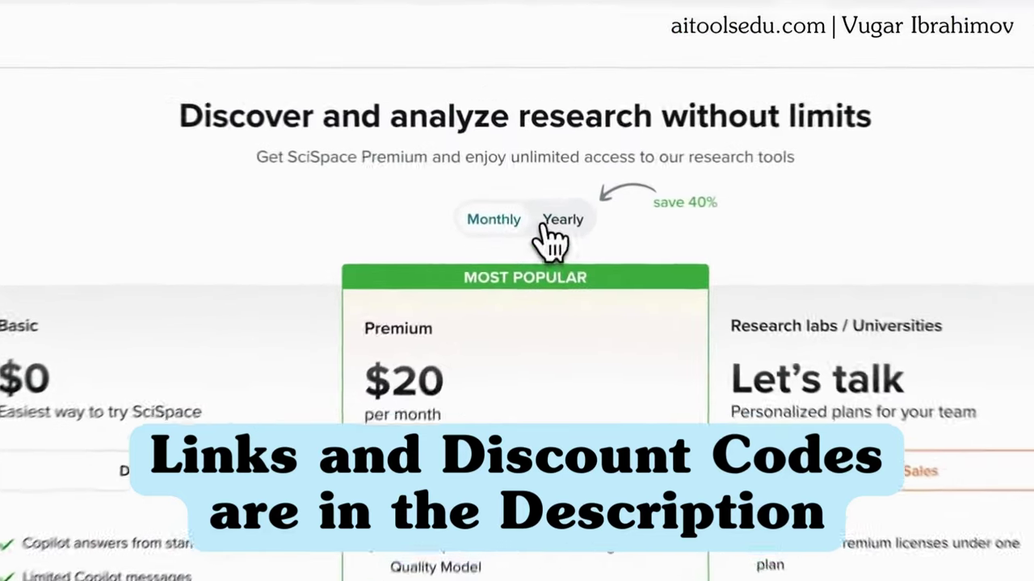
click(554, 191)
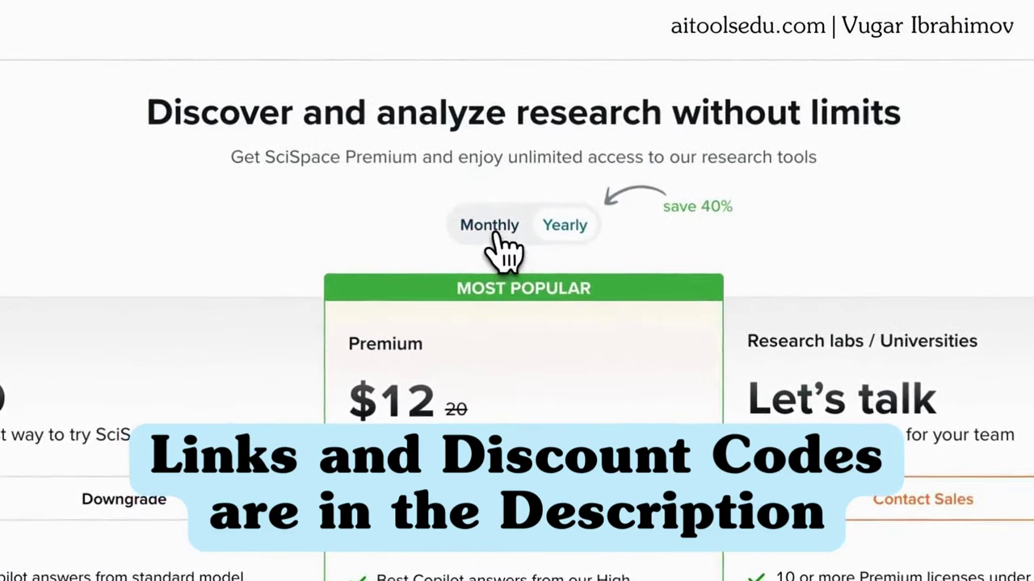
click(517, 196)
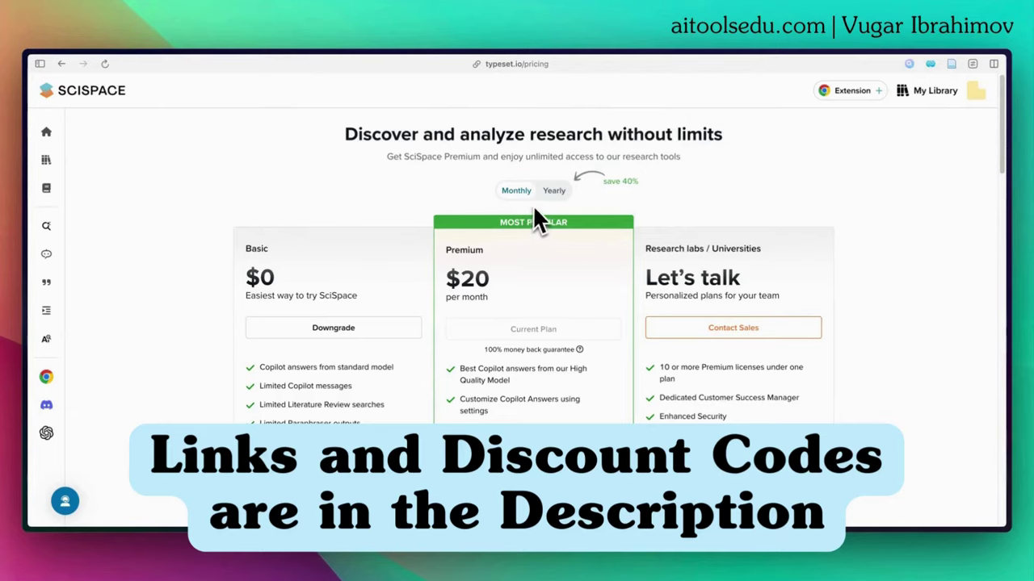
click(553, 194)
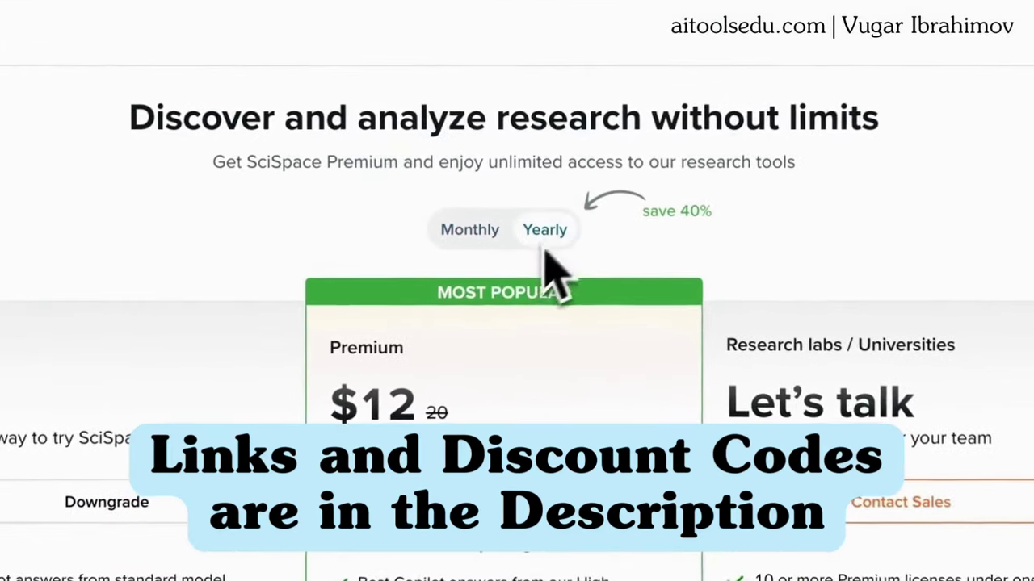